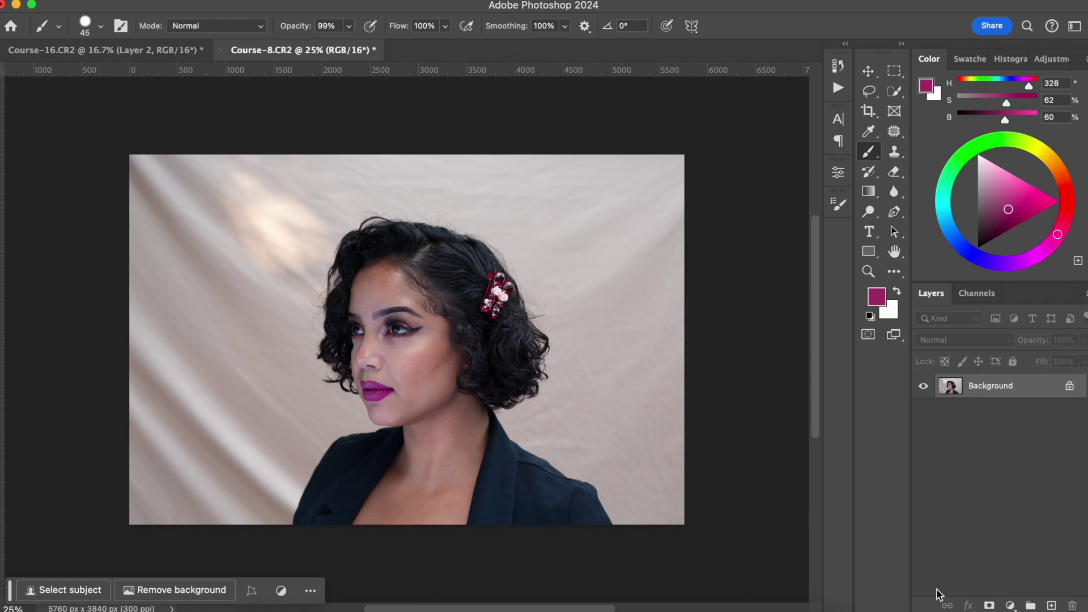
Step: Add a Gradient Map adjustment layer above the Background and set its blend mode to Soft Light
{"action": "left_click", "coordinate": [1010, 605]}
{"action": "mouse_move", "coordinate": [1013, 610]}
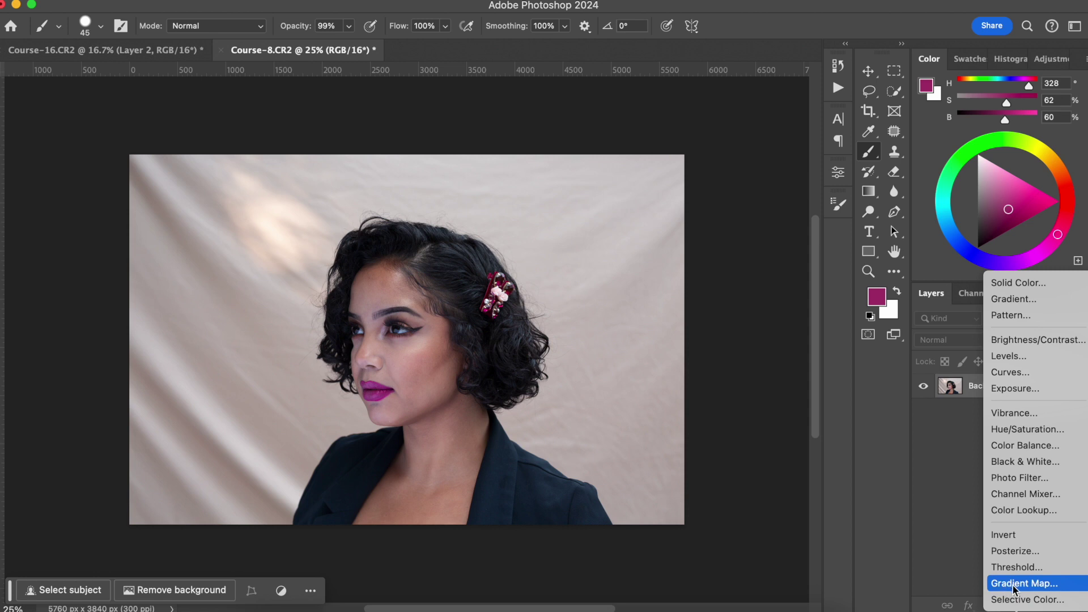
{"action": "left_click", "coordinate": [1012, 586]}
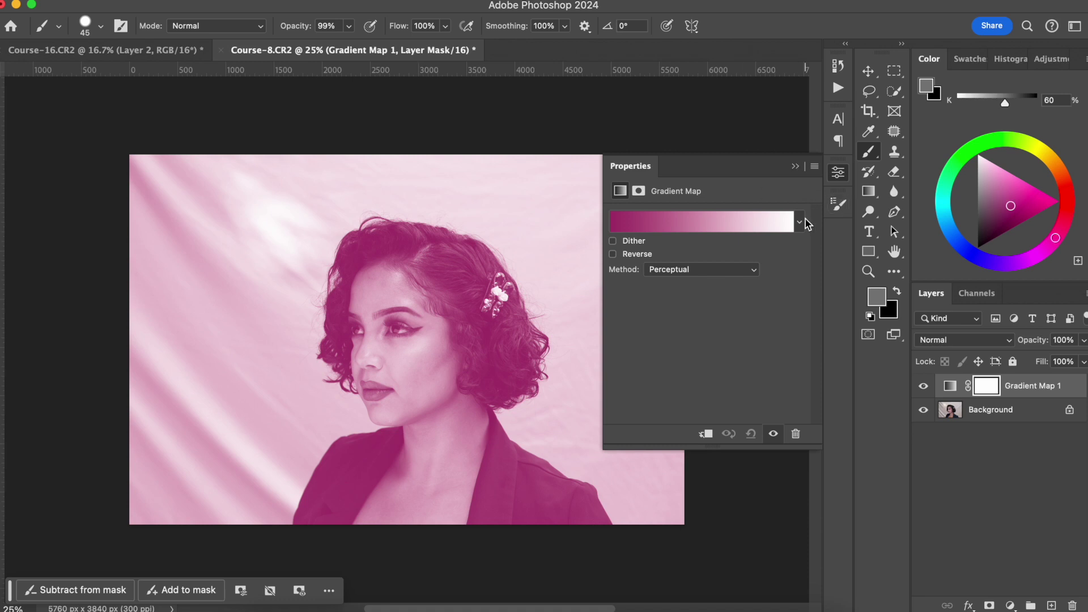
{"action": "left_click", "coordinate": [838, 175]}
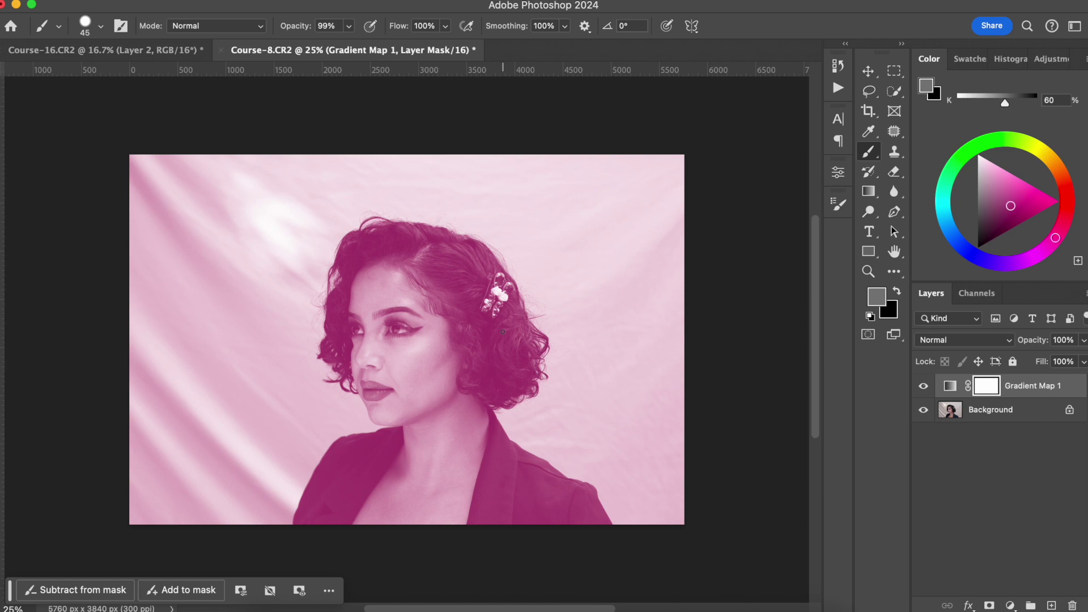
{"action": "left_click", "coordinate": [958, 339]}
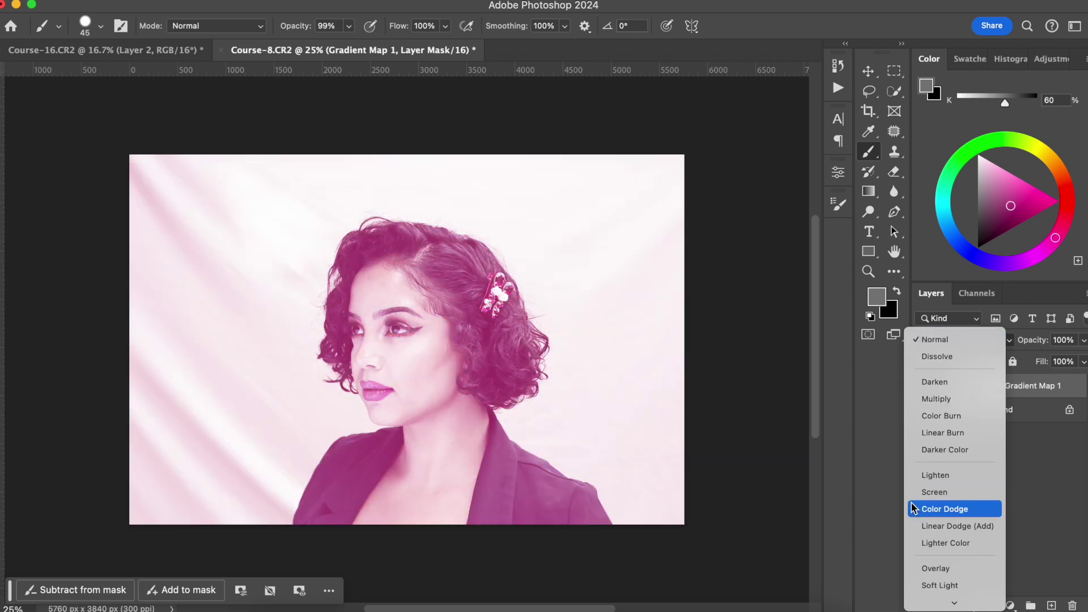
{"action": "left_click", "coordinate": [939, 585]}
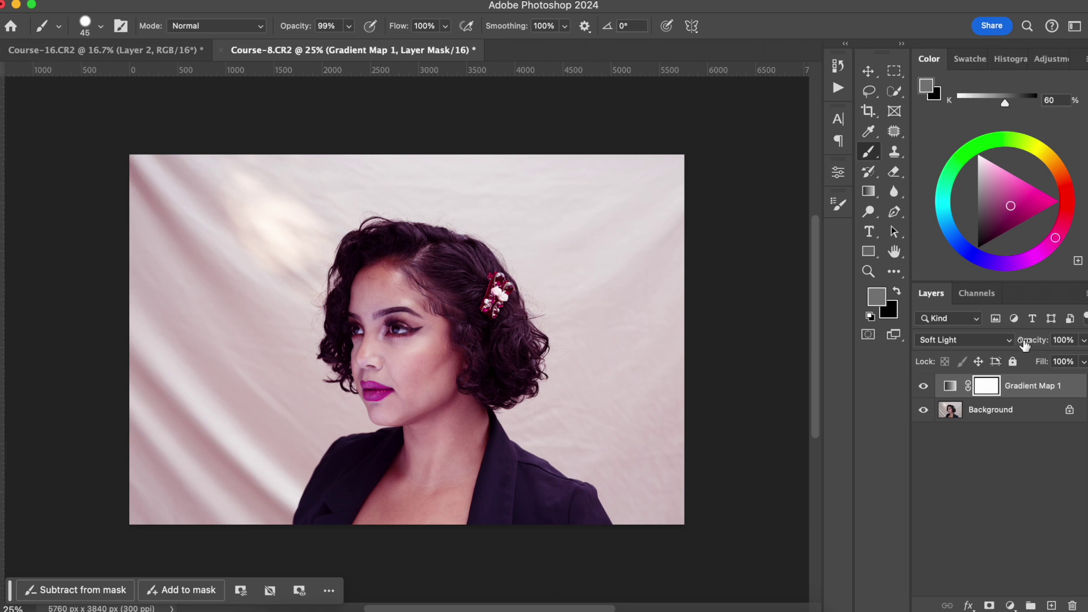
Step: Lower the Gradient Map layer's opacity to 55% and compare the portrait with the layer hidden and shown
{"action": "left_click", "coordinate": [926, 387]}
{"action": "left_click", "coordinate": [924, 390]}
{"action": "left_click", "coordinate": [1036, 342]}
{"action": "left_click_drag", "start_coordinate": [1036, 342], "coordinate": [818, 324]}
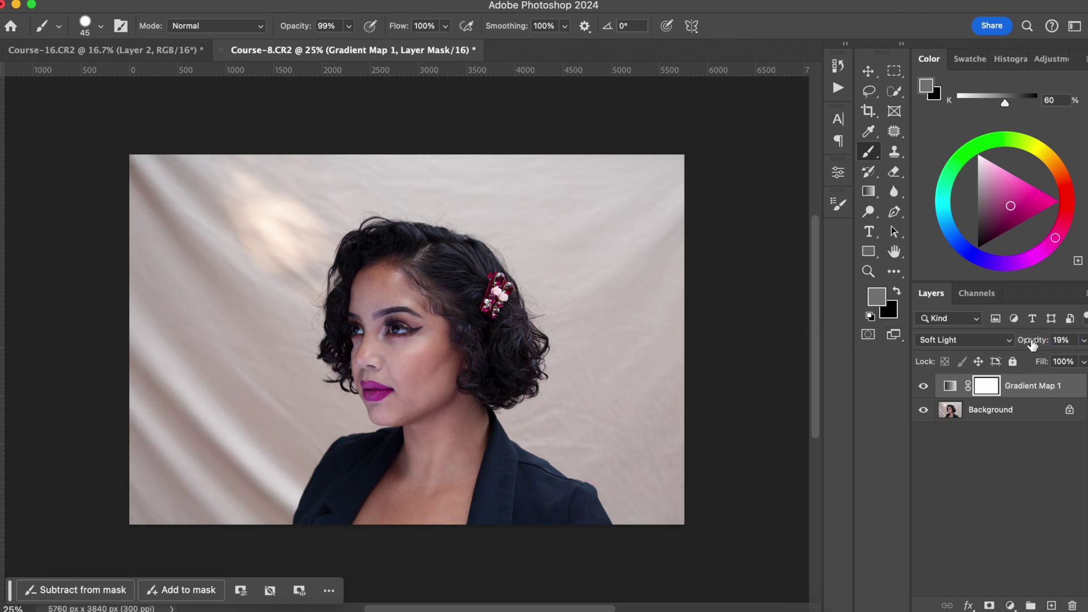
{"action": "left_click_drag", "start_coordinate": [1030, 344], "coordinate": [1034, 344]}
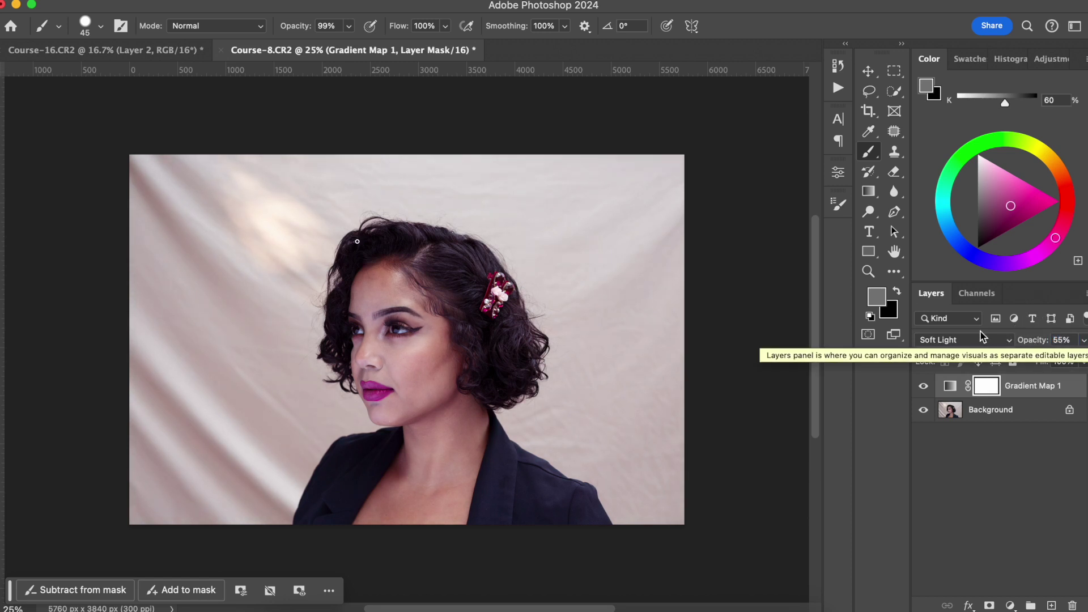
{"action": "left_click", "coordinate": [924, 387]}
{"action": "left_click", "coordinate": [925, 387]}
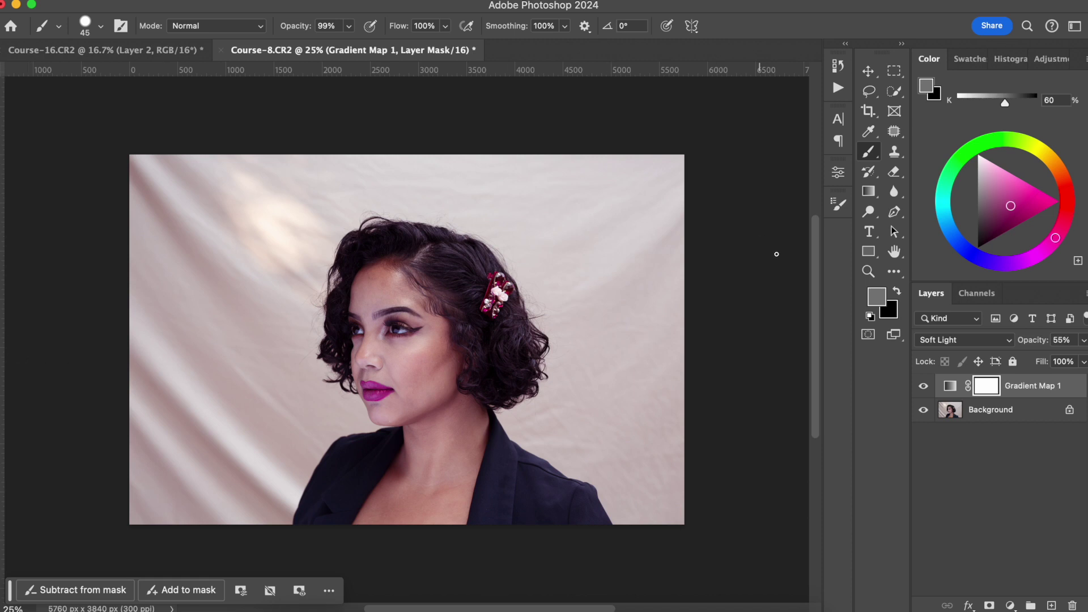
Step: Restore the Gradient Map layer to 100% opacity and the Normal blend mode
{"action": "left_click", "coordinate": [950, 389]}
{"action": "double_click", "coordinate": [950, 388]}
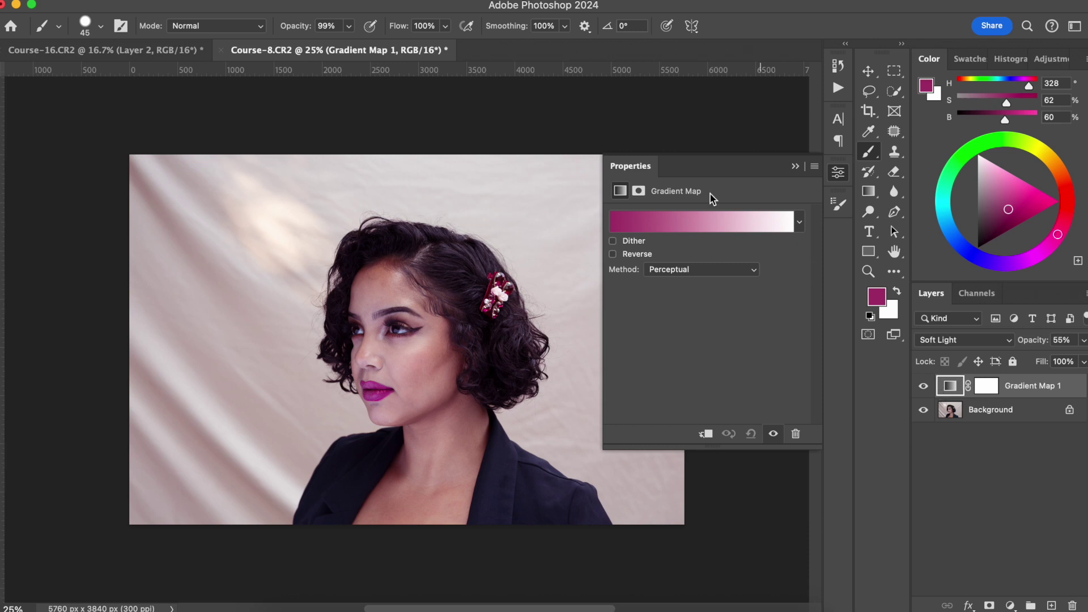
{"action": "left_click", "coordinate": [1064, 341]}
{"action": "type", "text": "100"}
{"action": "left_click", "coordinate": [963, 341]}
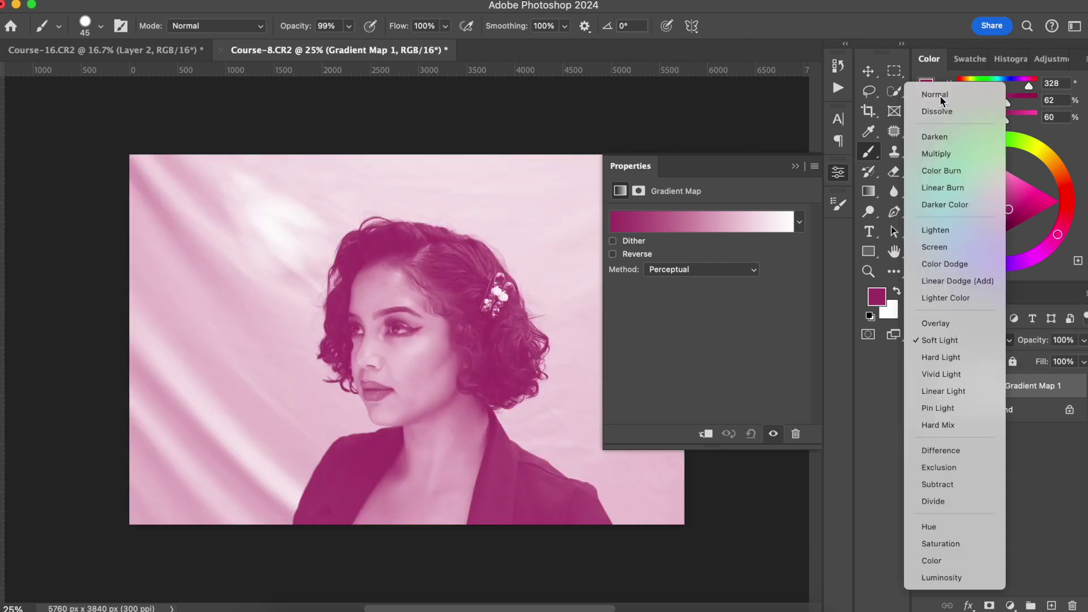
{"action": "left_click", "coordinate": [939, 95]}
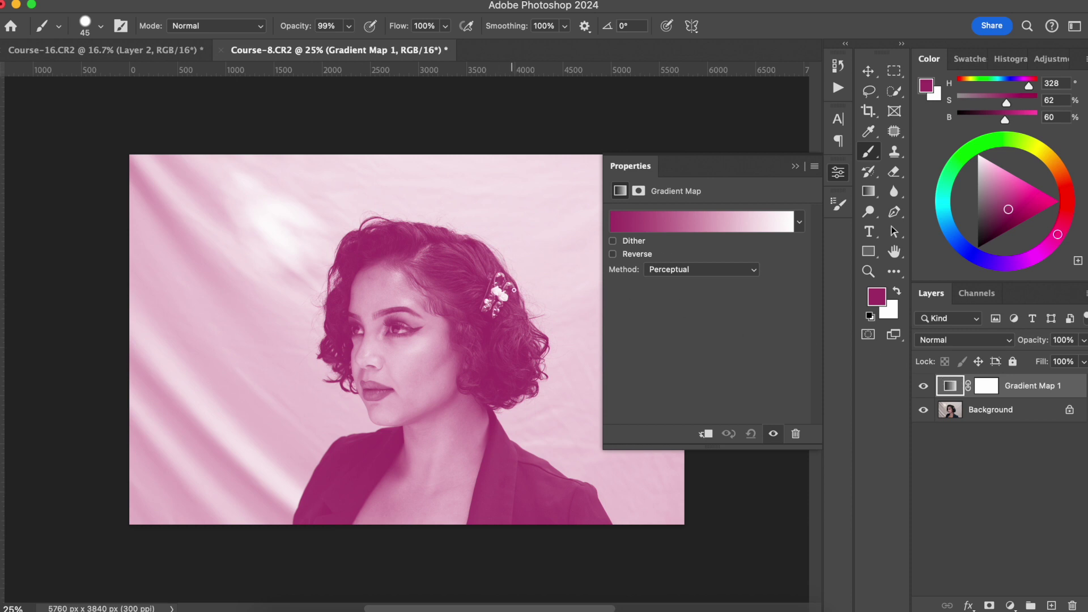
Step: Apply the Skin 5 preset from the Skin group to the gradient map
{"action": "left_click", "coordinate": [711, 227]}
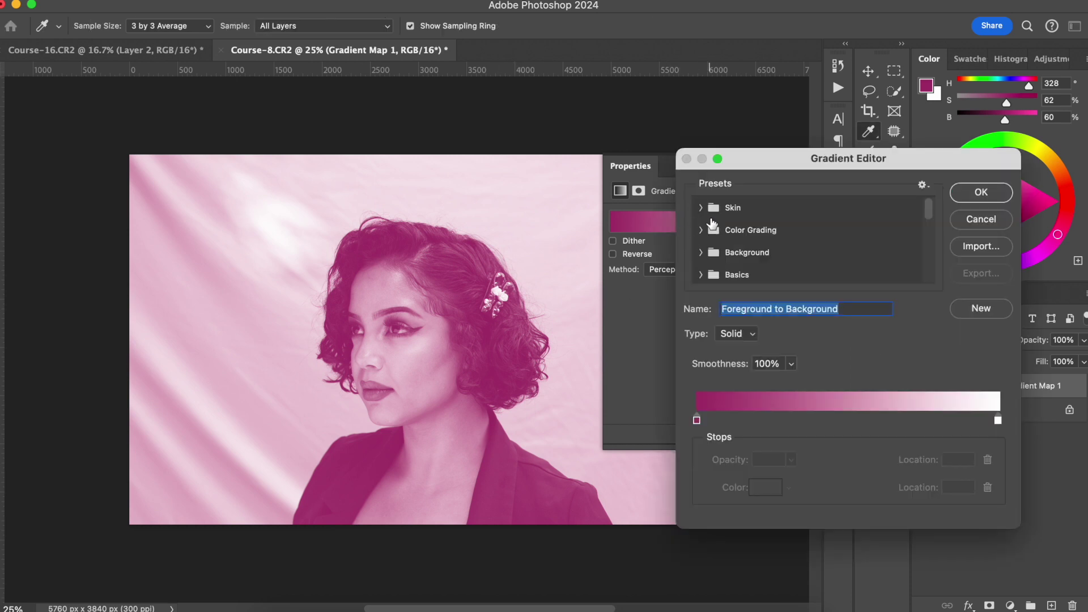
{"action": "left_click", "coordinate": [703, 209]}
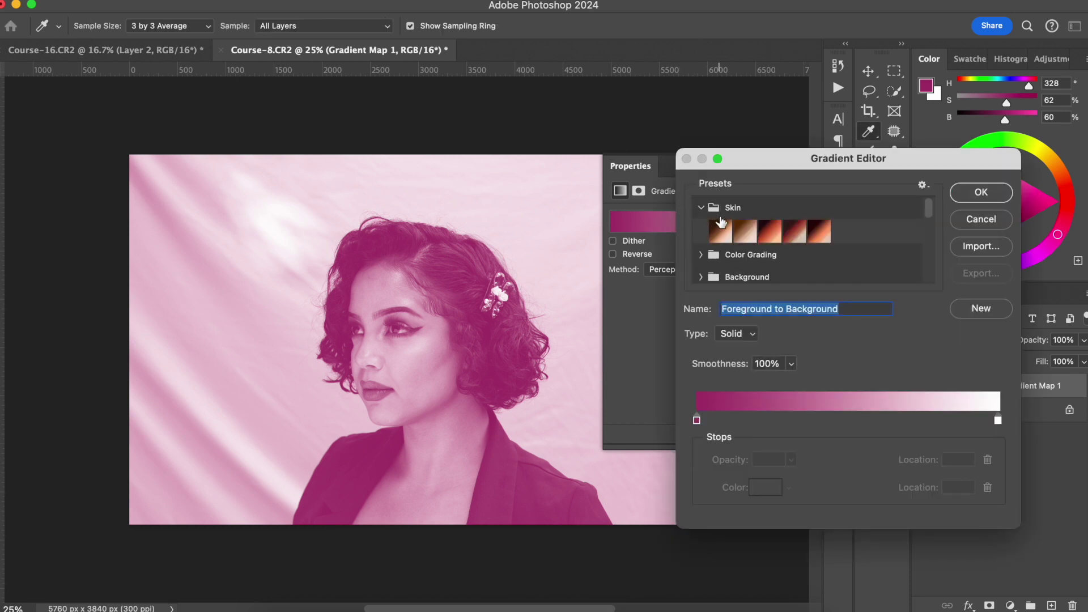
{"action": "left_click", "coordinate": [721, 232]}
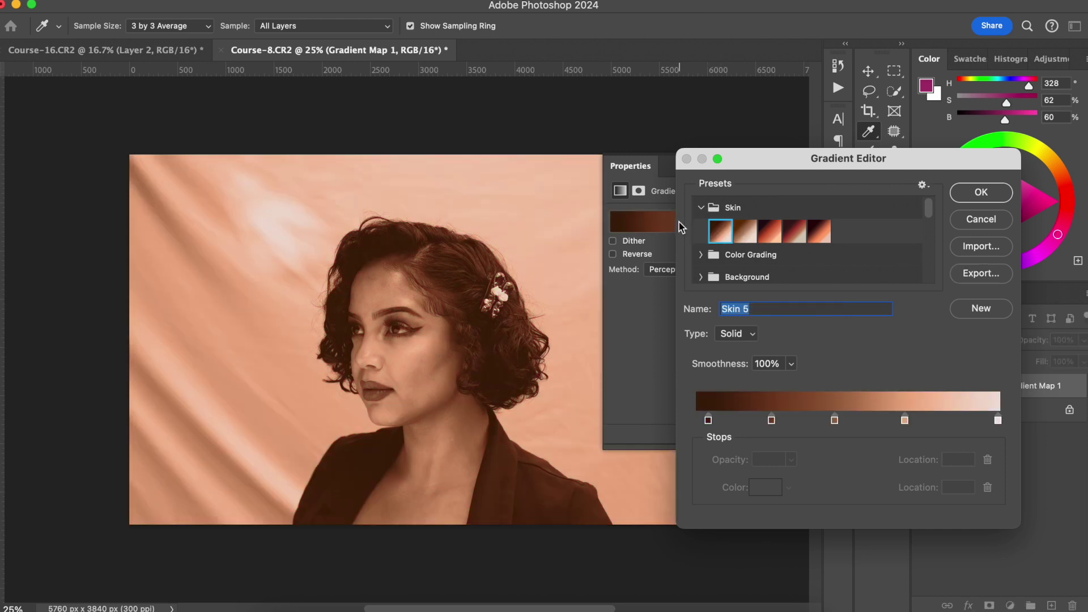
{"action": "left_click", "coordinate": [703, 207]}
{"action": "left_click", "coordinate": [983, 194]}
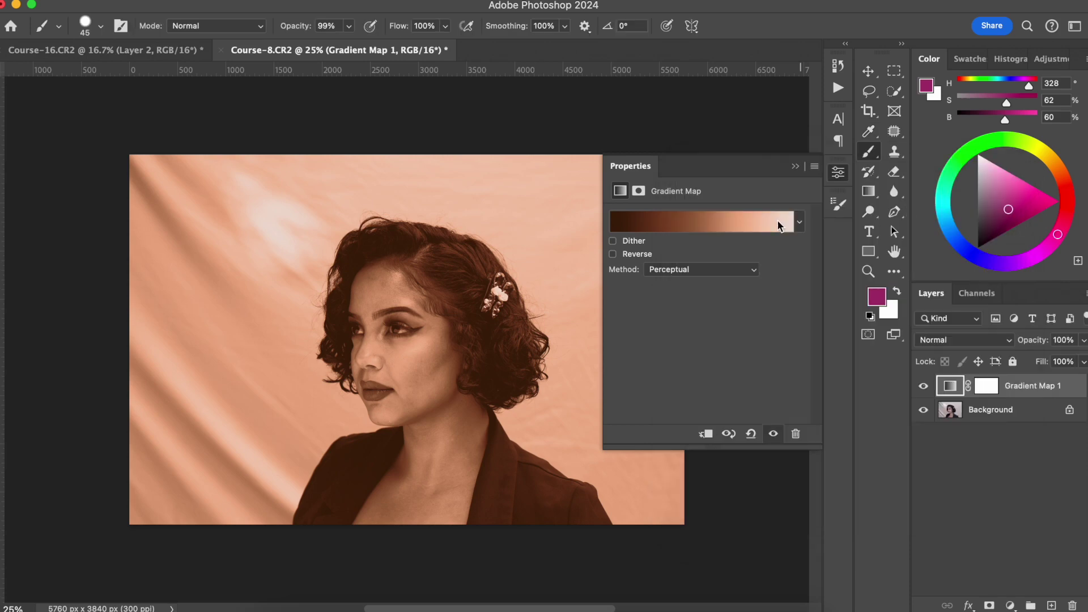
{"action": "left_click", "coordinate": [838, 173]}
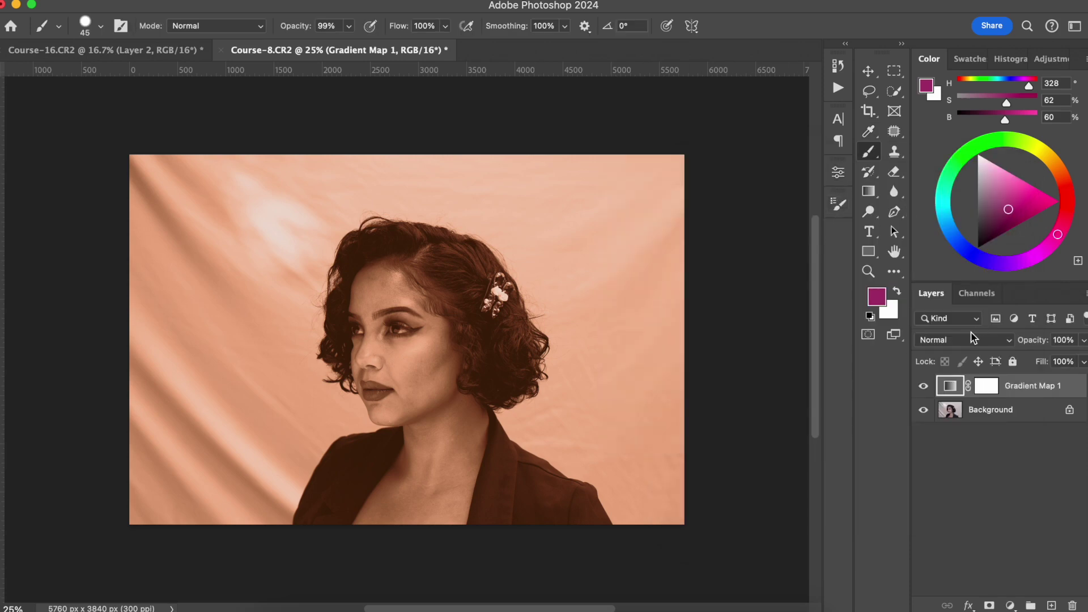
Step: Blend the skin-toned gradient map in Soft Light and set its opacity to 30%
{"action": "left_click", "coordinate": [971, 336]}
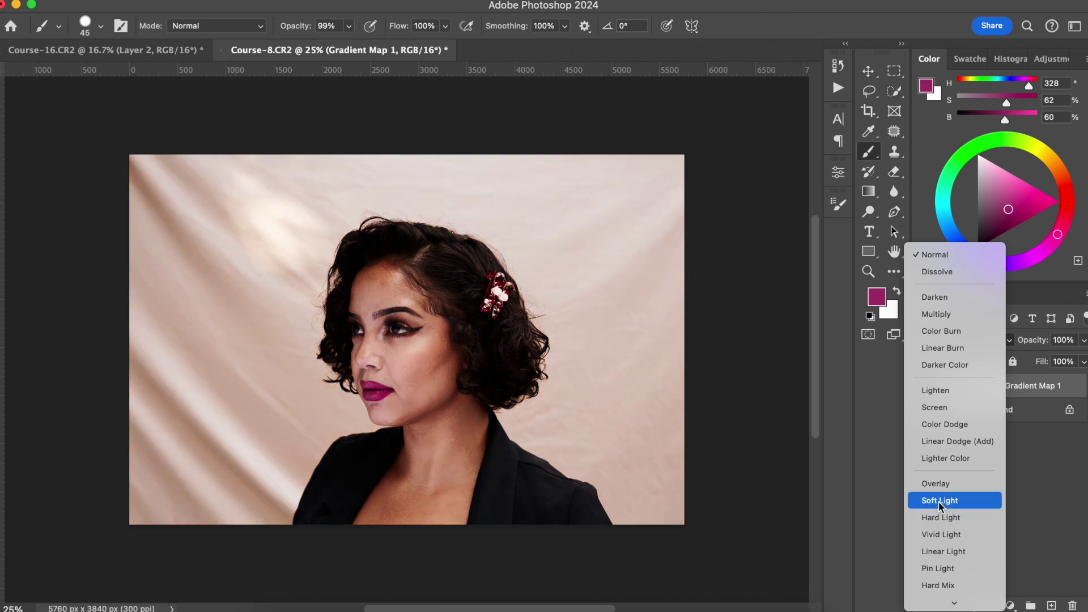
{"action": "left_click", "coordinate": [939, 501]}
{"action": "key", "text": "Return"}
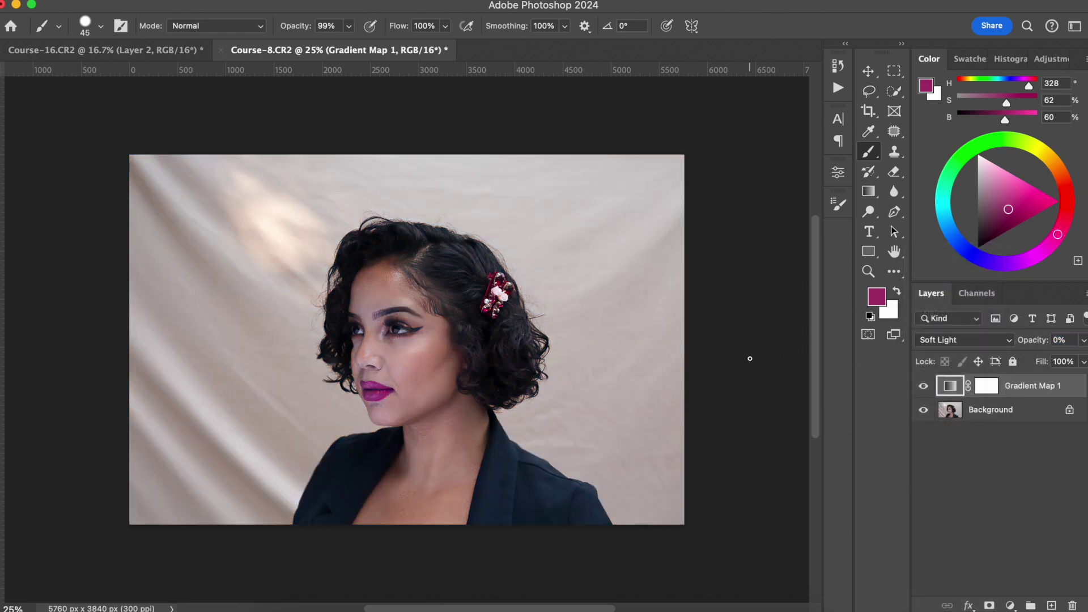
{"action": "left_click_drag", "start_coordinate": [1029, 343], "coordinate": [1038, 342]}
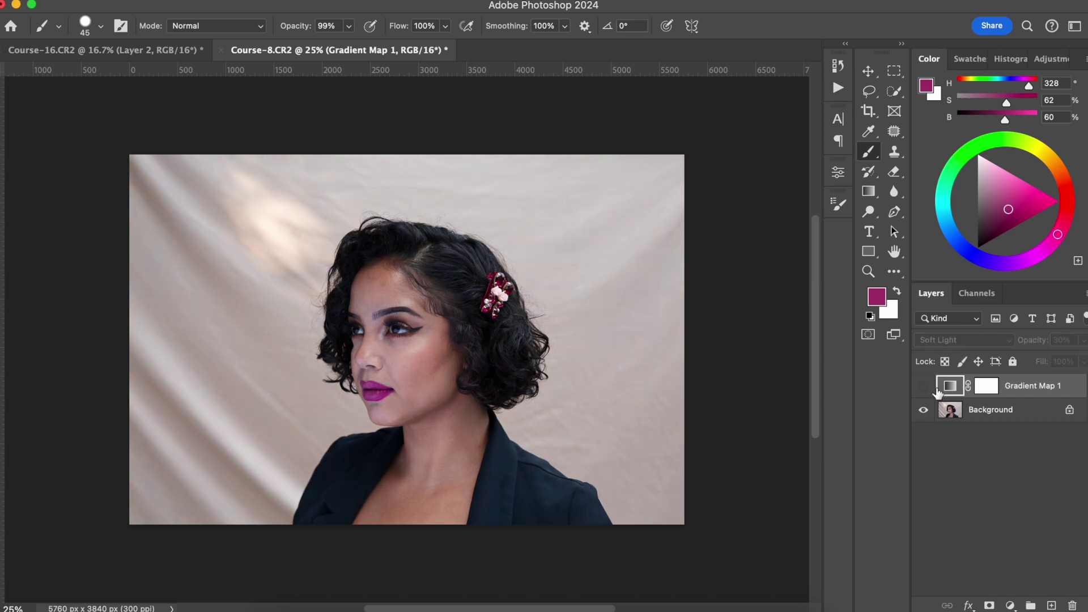
Step: Return the skin-toned gradient map to the Normal blend mode at 100% opacity
{"action": "left_click", "coordinate": [967, 340]}
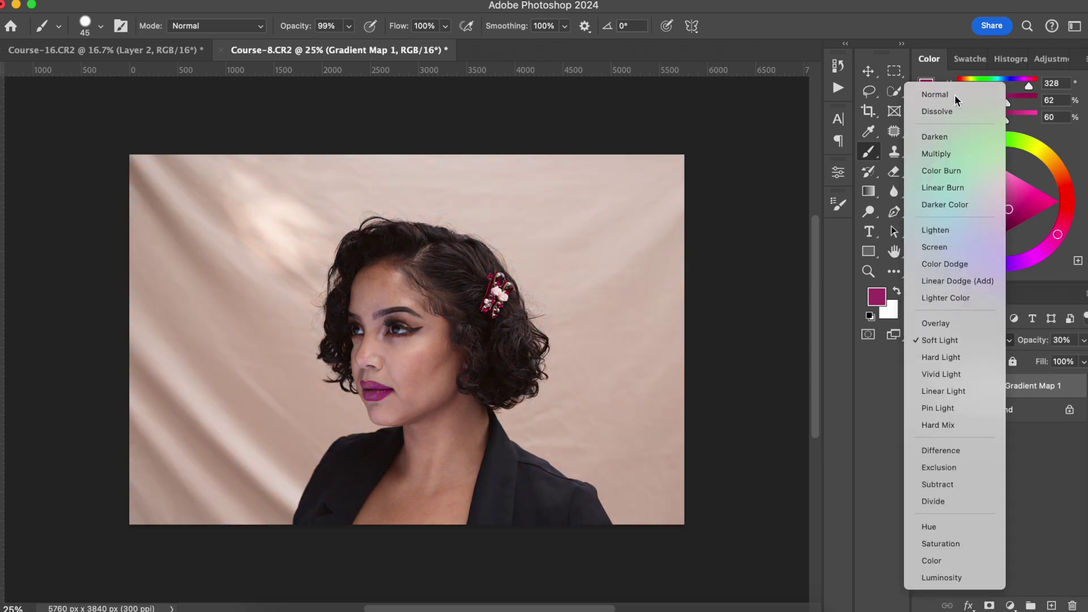
{"action": "left_click", "coordinate": [955, 94]}
{"action": "left_click_drag", "start_coordinate": [1033, 340], "coordinate": [1073, 339]}
Step: View the gradient presets of the Gradient Map layer, cancel the editor and delete the layer
{"action": "left_click", "coordinate": [951, 389]}
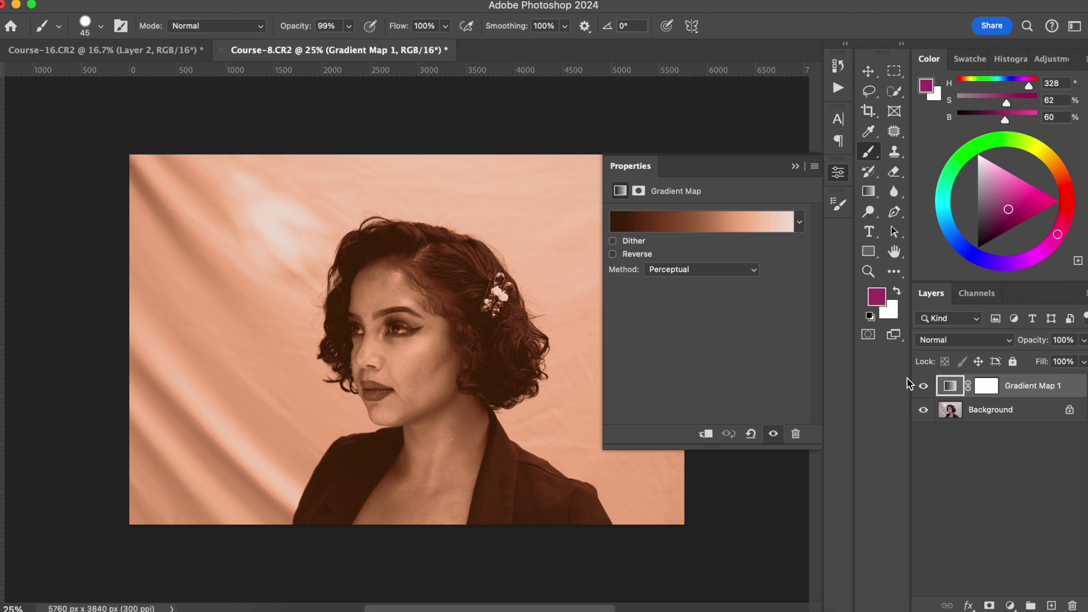
{"action": "left_click", "coordinate": [723, 222]}
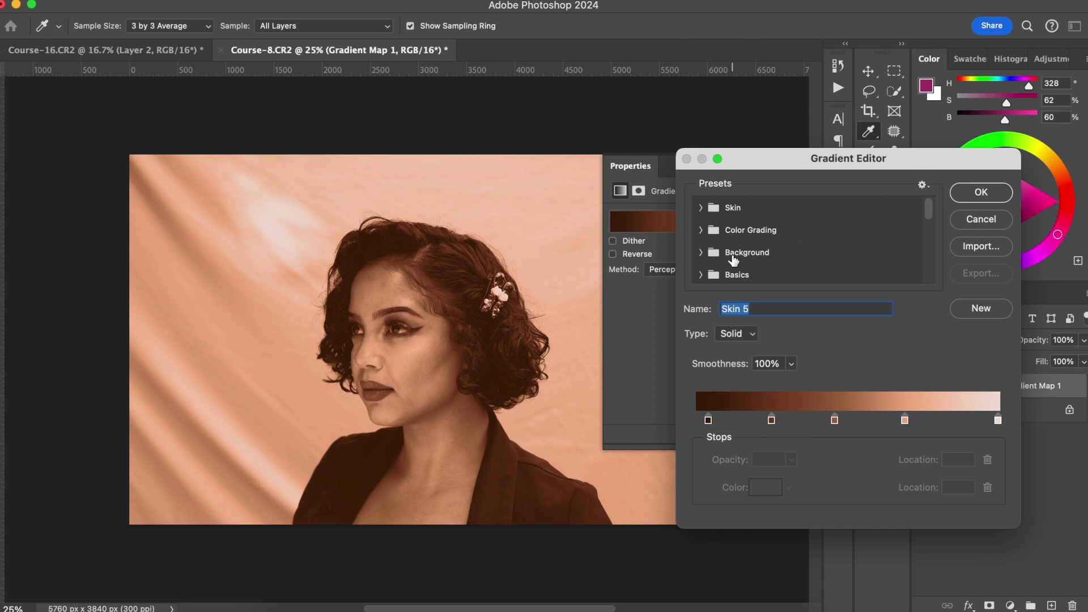
{"action": "left_click", "coordinate": [981, 219]}
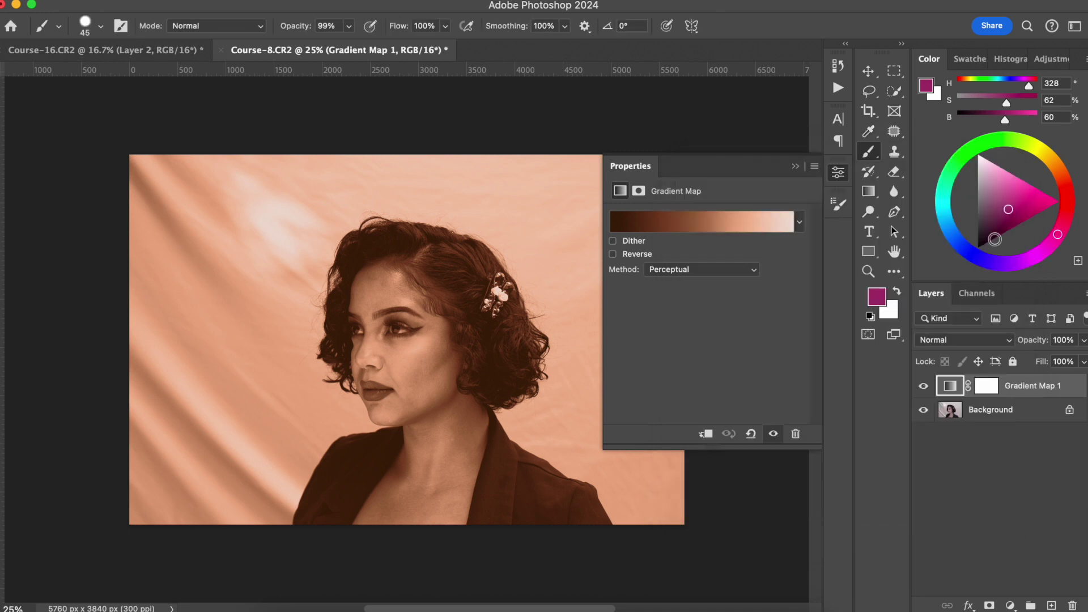
{"action": "left_click_drag", "start_coordinate": [1042, 387], "coordinate": [1072, 605]}
Step: Add a new Gradient Map adjustment layer above the Background and open its gradient for editing
{"action": "left_click", "coordinate": [1010, 605]}
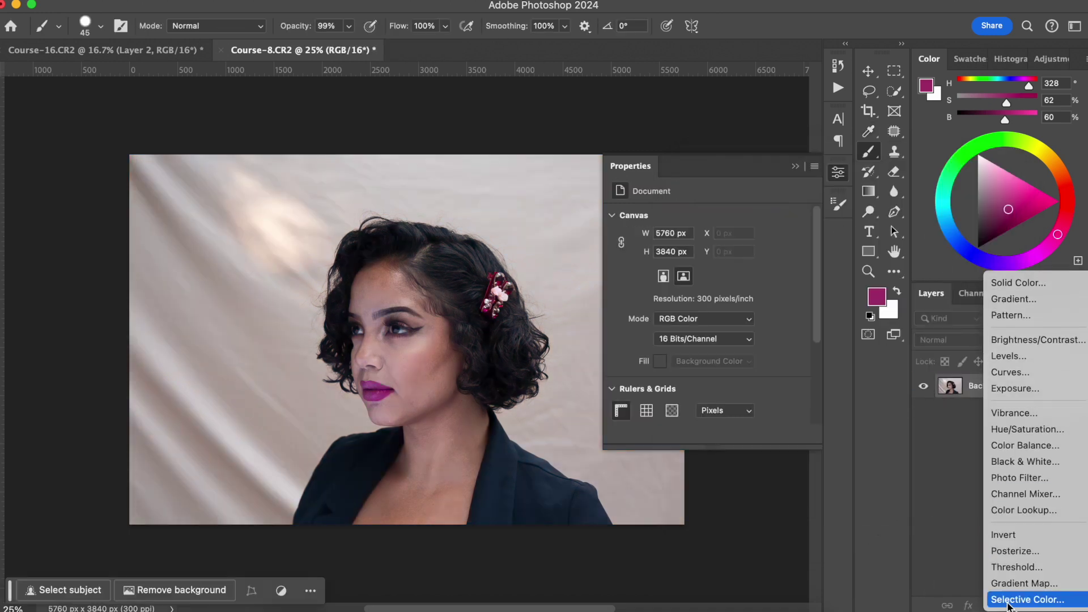
{"action": "left_click", "coordinate": [1011, 582]}
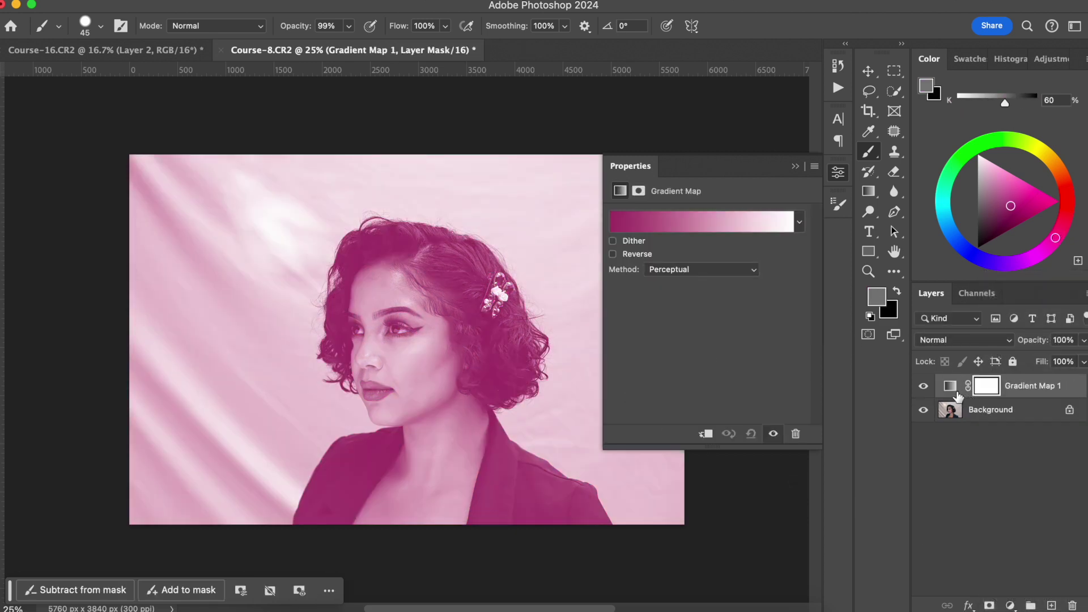
{"action": "left_click", "coordinate": [951, 386]}
{"action": "left_click", "coordinate": [705, 224]}
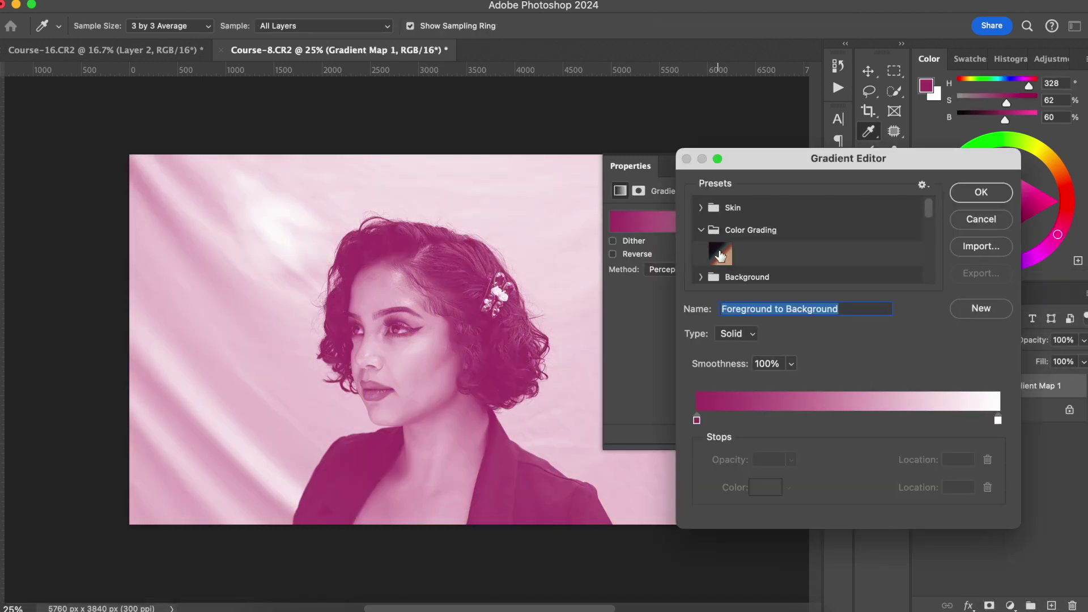
{"action": "left_click", "coordinate": [702, 230]}
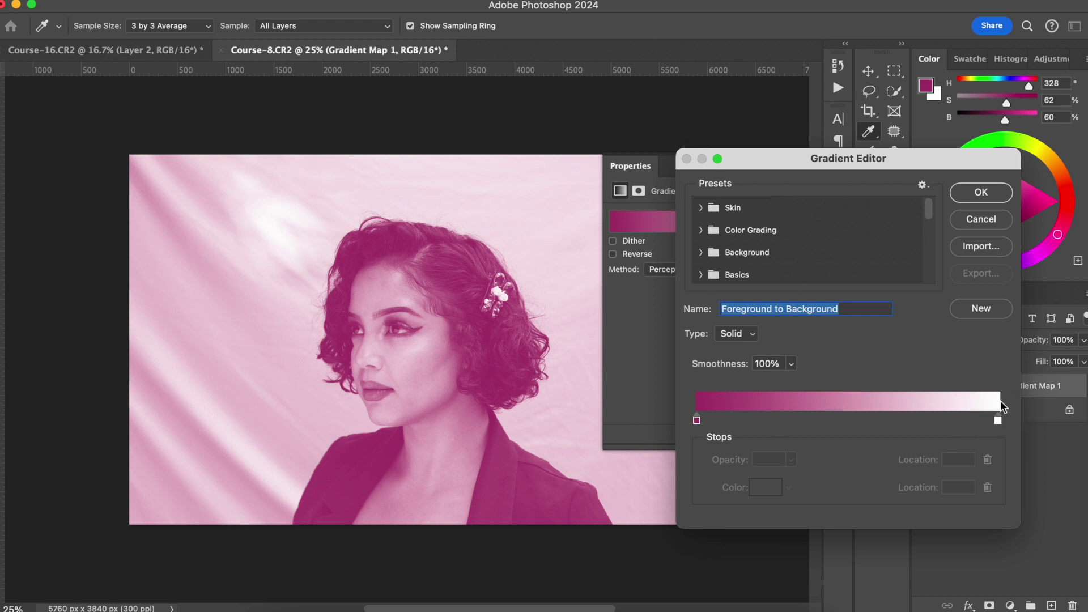
Step: Change the gradient's dark colour stop at location 0 to a deep navy blue with a hue of 234°
{"action": "left_click", "coordinate": [697, 421]}
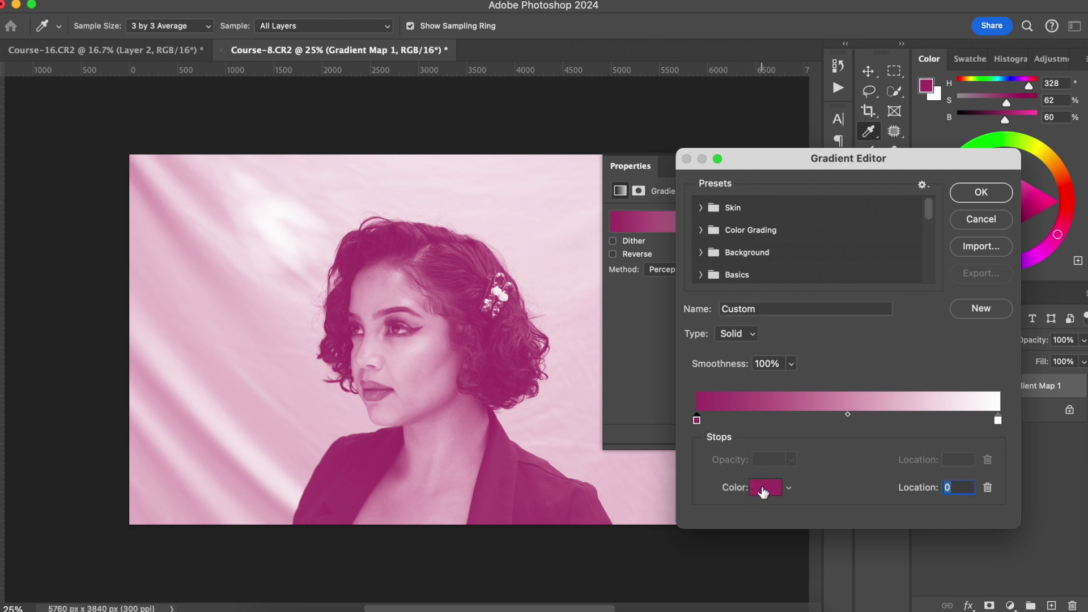
{"action": "left_click", "coordinate": [763, 491]}
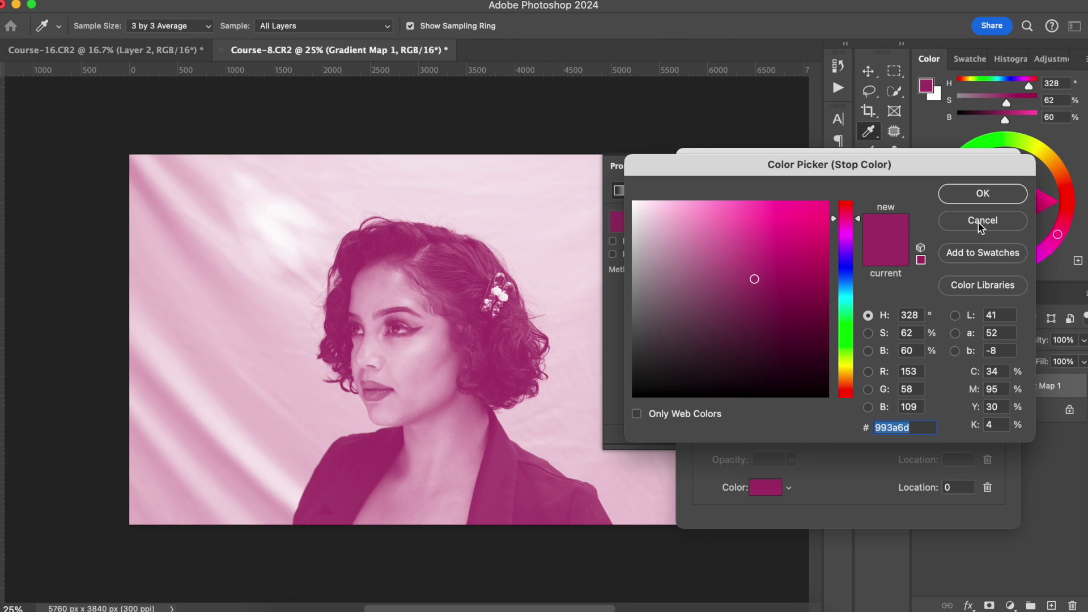
{"action": "left_click", "coordinate": [776, 346]}
{"action": "left_click", "coordinate": [848, 270]}
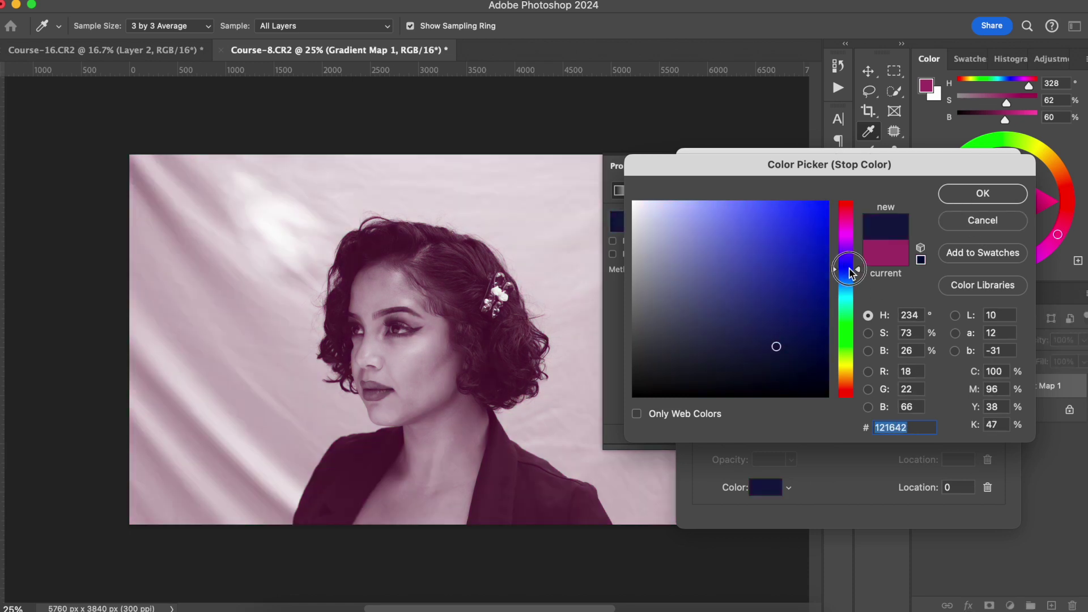
{"action": "left_click", "coordinate": [784, 322]}
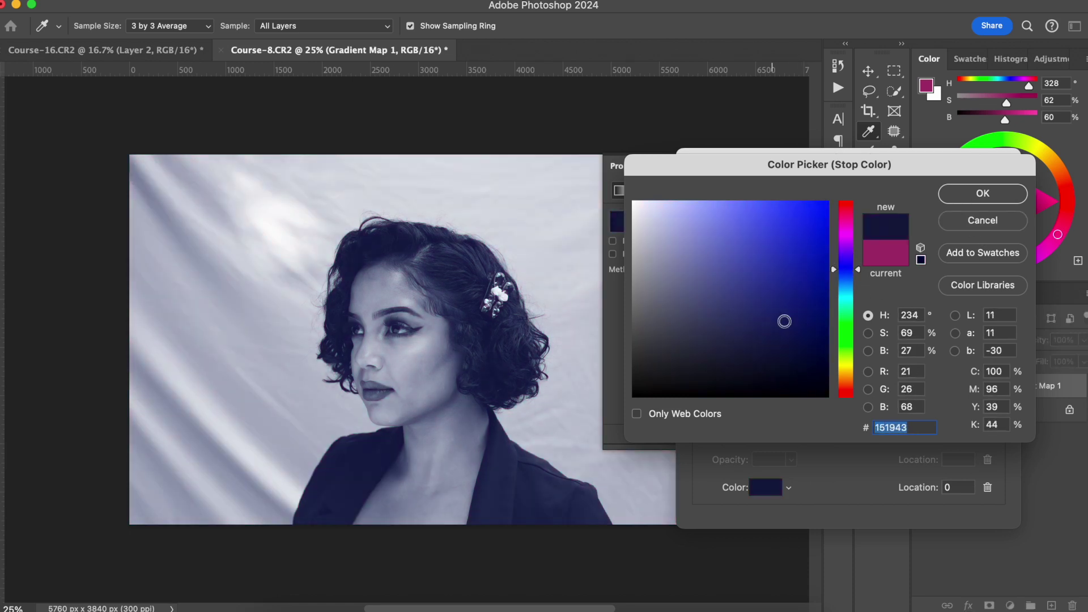
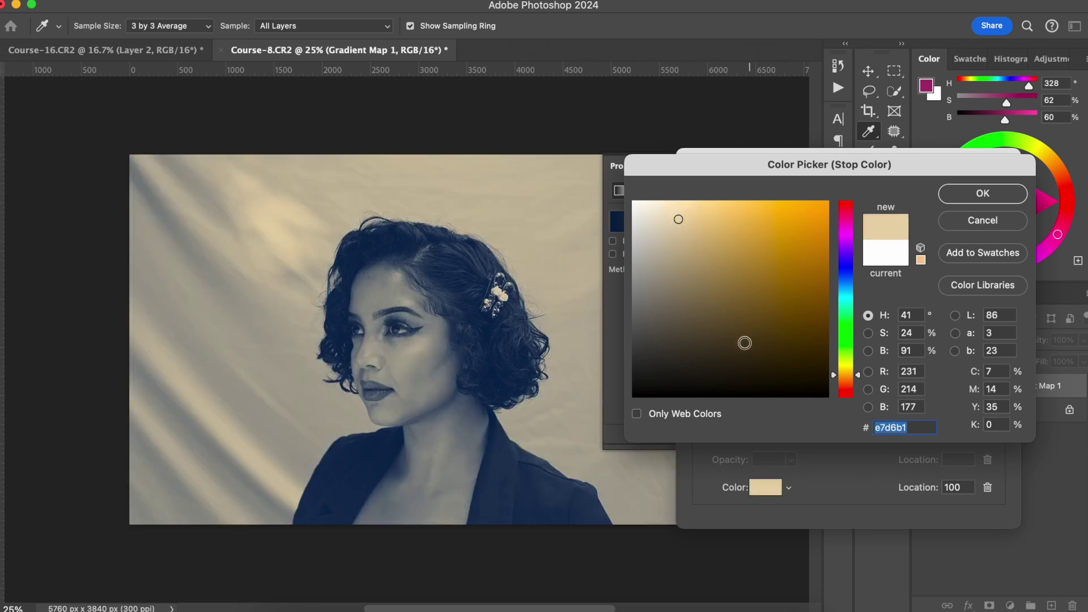
Step: Change the gradient's light colour stop at location 100 to a pale peach, f0d9be
{"action": "mouse_move", "coordinate": [739, 357]}
{"action": "left_mouse_down"}
{"action": "mouse_move", "coordinate": [801, 258]}
{"action": "mouse_move", "coordinate": [799, 291]}
{"action": "mouse_move", "coordinate": [811, 298]}
{"action": "left_mouse_up"}
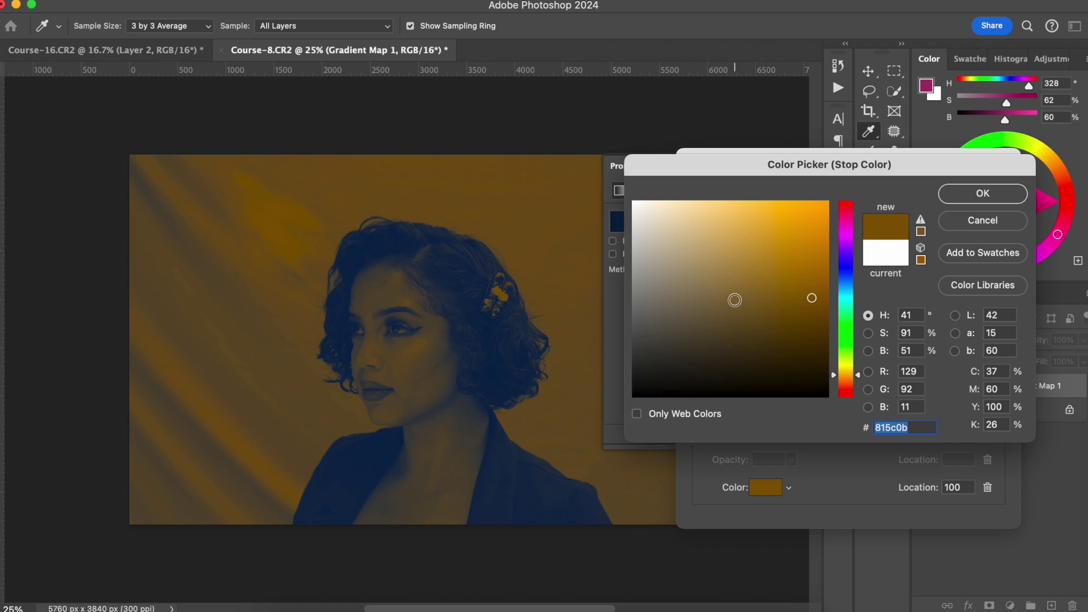
{"action": "mouse_move", "coordinate": [697, 224]}
{"action": "left_mouse_down"}
{"action": "mouse_move", "coordinate": [753, 226]}
{"action": "mouse_move", "coordinate": [726, 222]}
{"action": "left_mouse_up"}
{"action": "left_click_drag", "start_coordinate": [861, 377], "coordinate": [857, 380]}
{"action": "left_click_drag", "start_coordinate": [746, 238], "coordinate": [727, 233]}
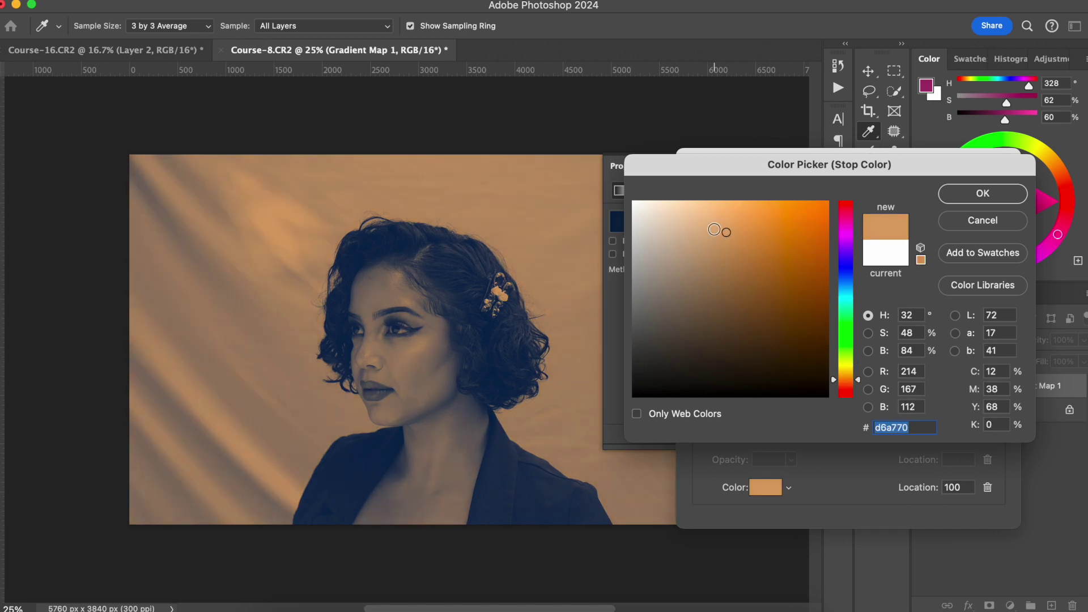
{"action": "left_click", "coordinate": [714, 229]}
{"action": "left_click", "coordinate": [690, 219]}
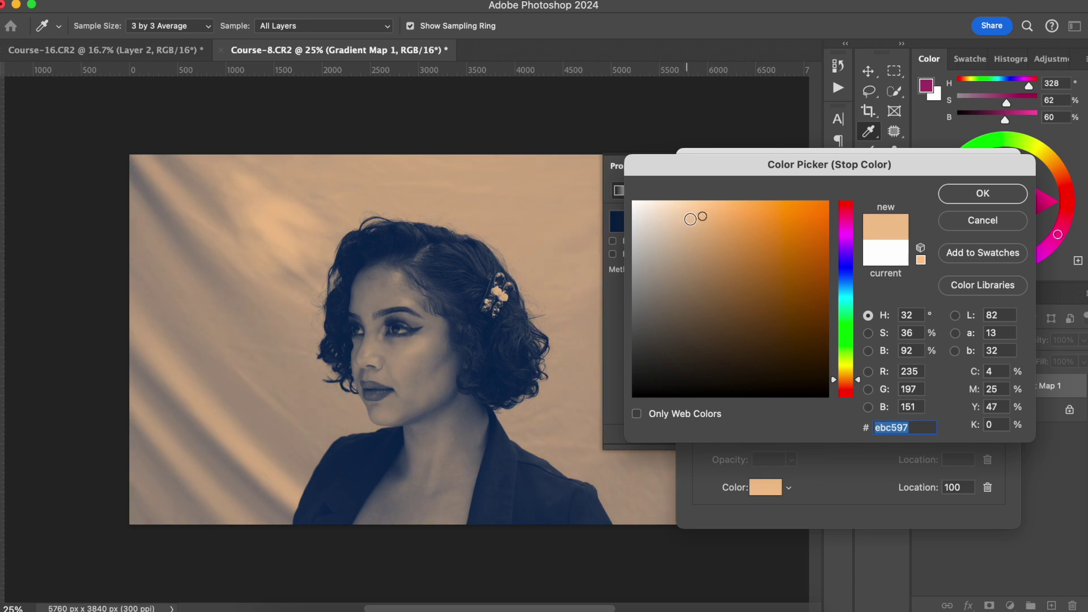
{"action": "left_click", "coordinate": [684, 216]}
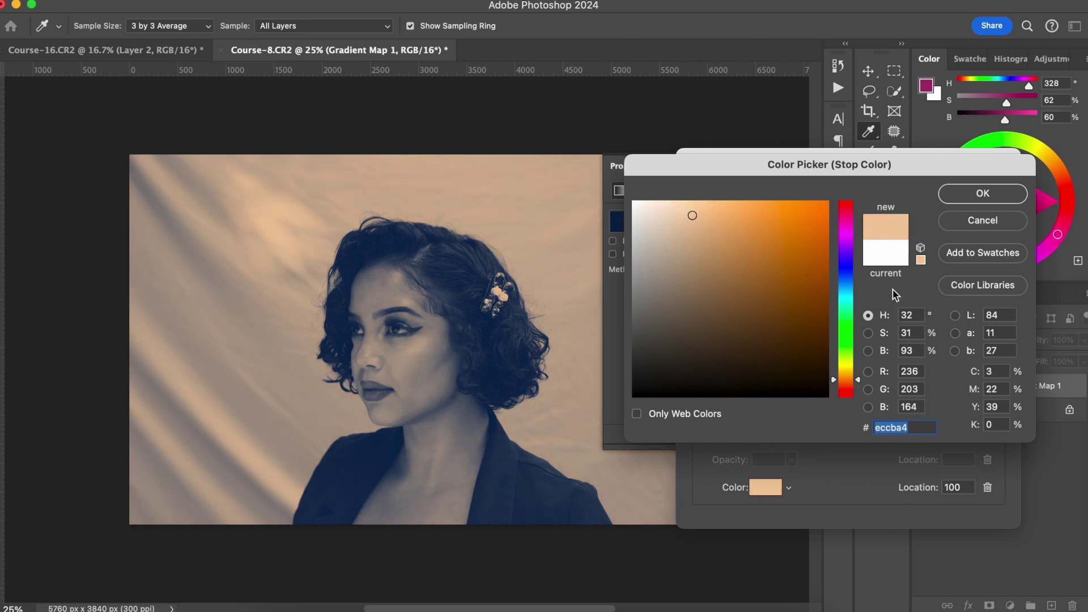
{"action": "left_click", "coordinate": [679, 214]}
{"action": "left_click_drag", "start_coordinate": [680, 216], "coordinate": [671, 213]}
{"action": "left_click", "coordinate": [679, 214]}
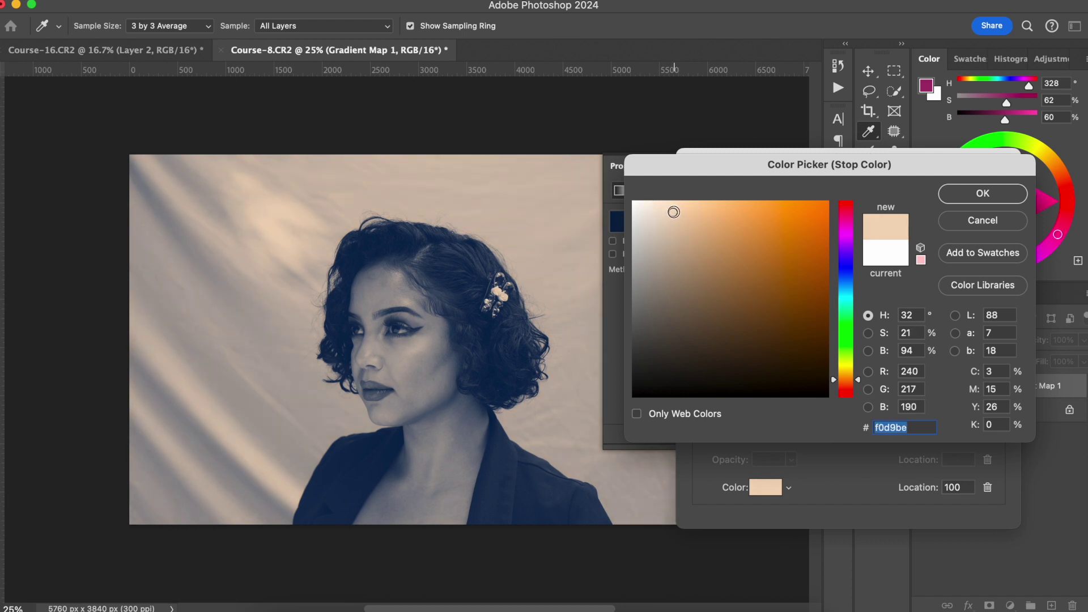
{"action": "left_click", "coordinate": [966, 196]}
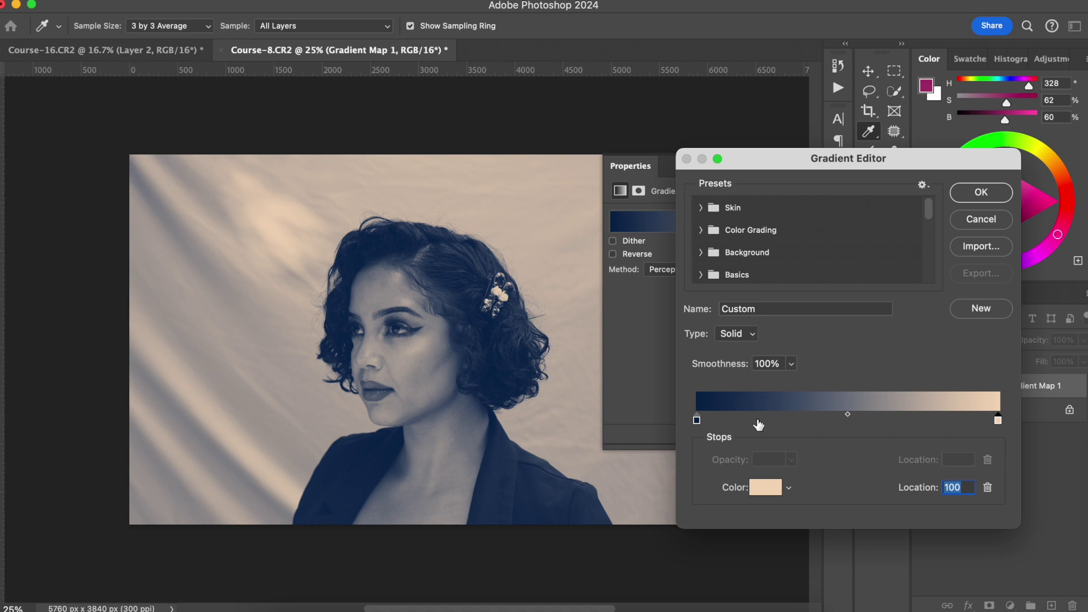
Step: Add a colour stop at location 70 of the gradient and set it to a golden tone, d4b06a
{"action": "left_click", "coordinate": [906, 420]}
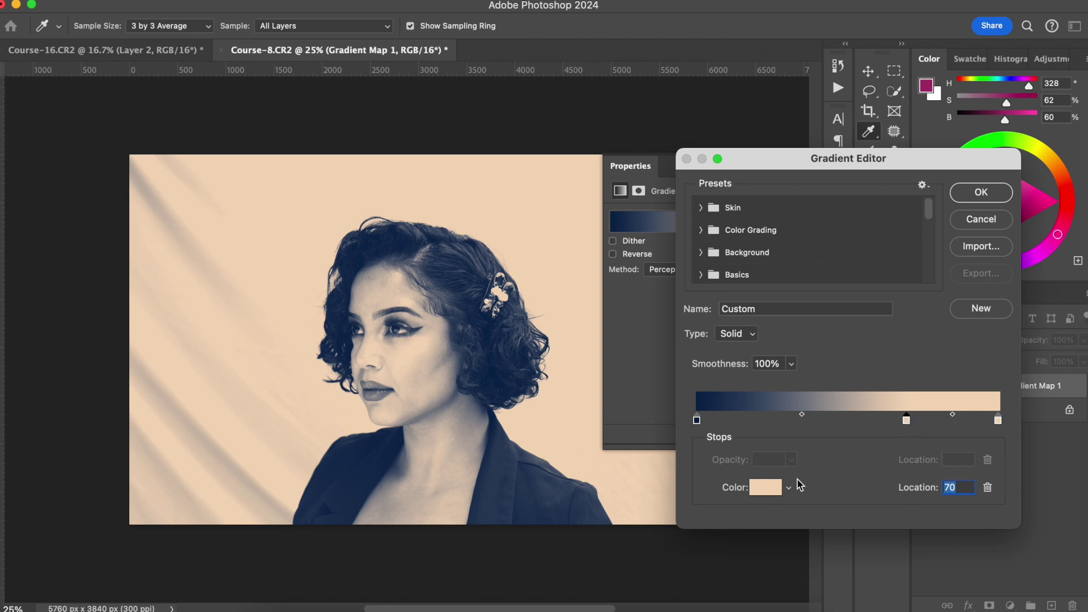
{"action": "left_click", "coordinate": [767, 487]}
{"action": "mouse_move", "coordinate": [857, 386]}
{"action": "left_mouse_down"}
{"action": "mouse_move", "coordinate": [857, 373]}
{"action": "mouse_move", "coordinate": [857, 384]}
{"action": "left_mouse_up"}
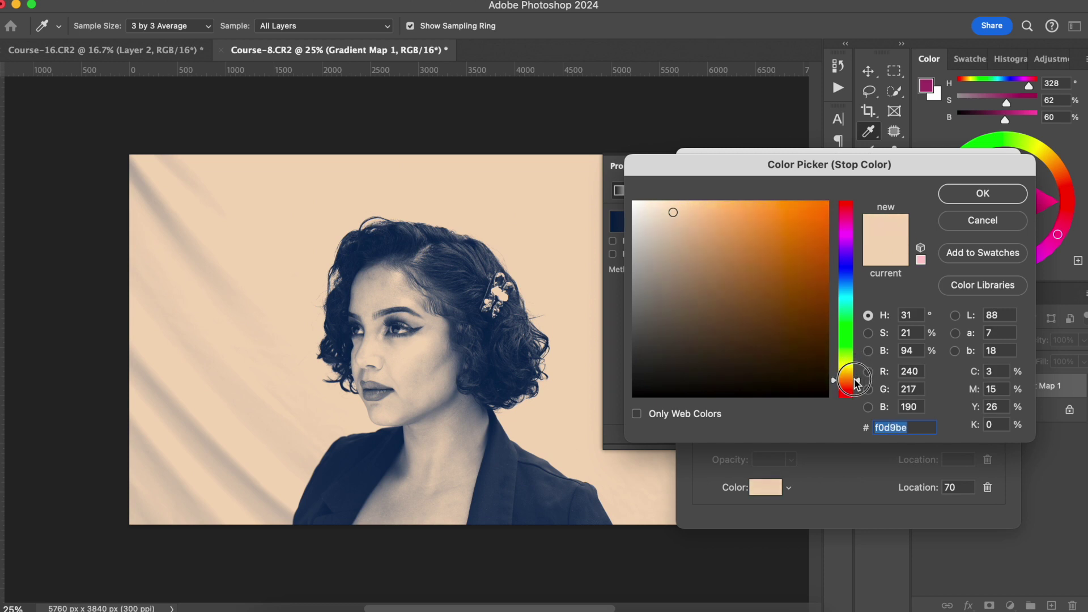
{"action": "mouse_move", "coordinate": [746, 247]}
{"action": "left_mouse_down"}
{"action": "mouse_move", "coordinate": [746, 233]}
{"action": "mouse_move", "coordinate": [721, 230]}
{"action": "mouse_move", "coordinate": [729, 233]}
{"action": "left_mouse_up"}
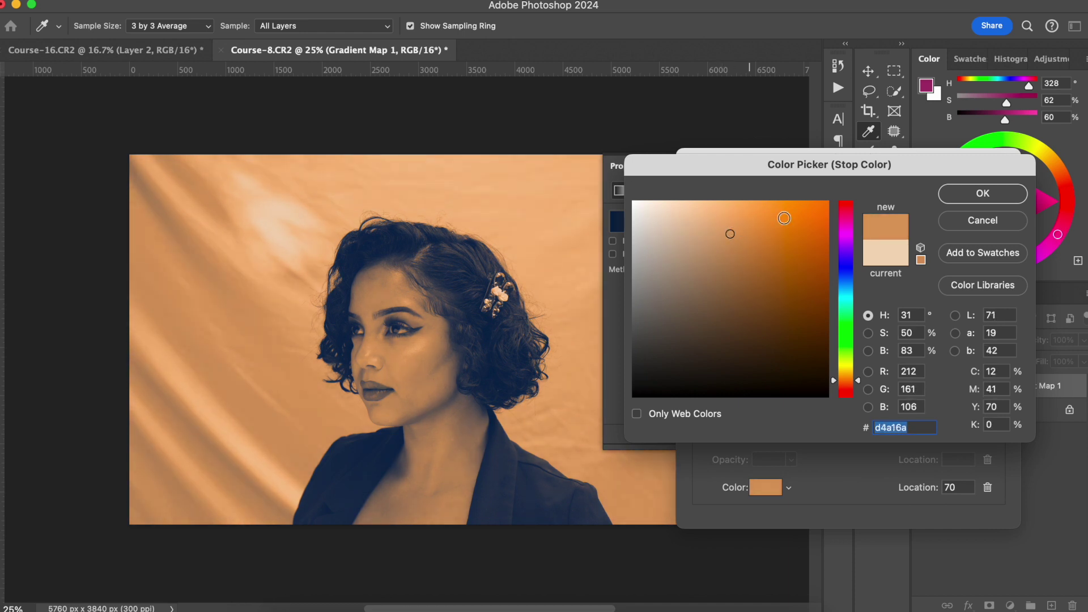
{"action": "left_click_drag", "start_coordinate": [860, 387], "coordinate": [859, 379]}
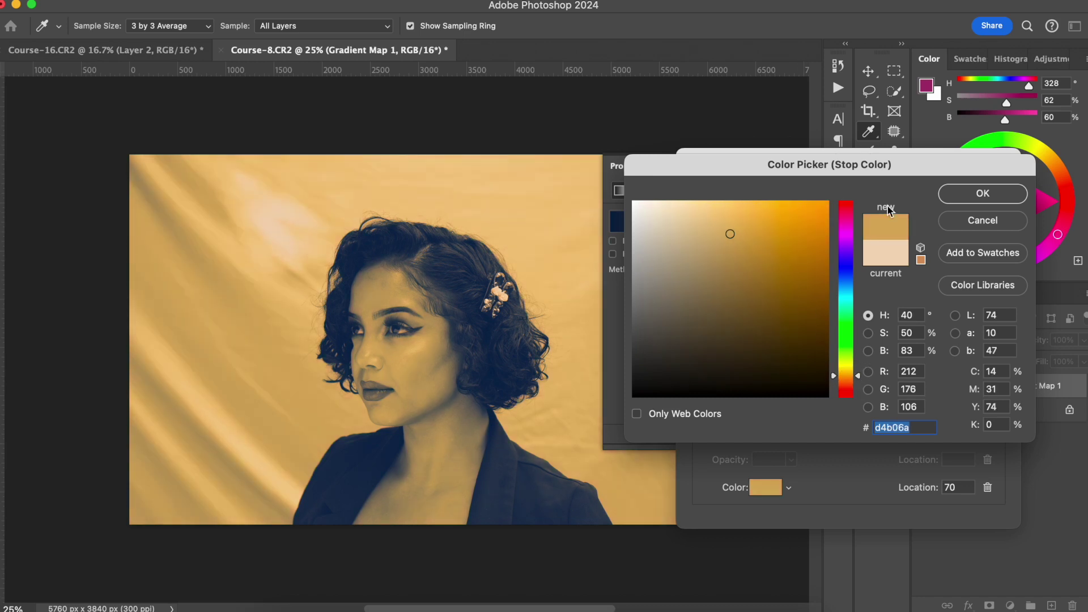
{"action": "left_click", "coordinate": [978, 194]}
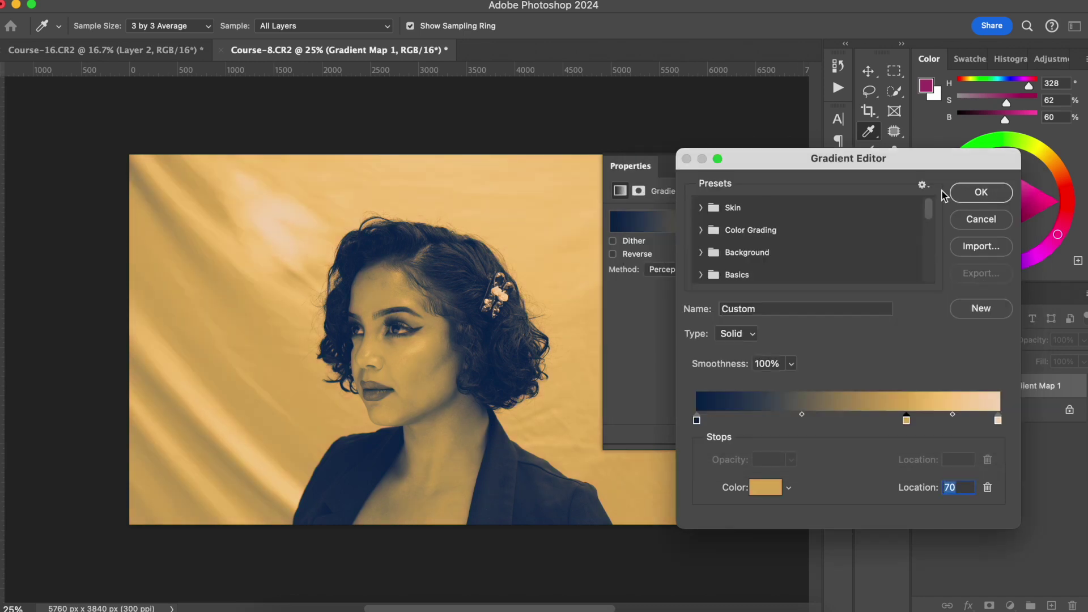
{"action": "left_click", "coordinate": [838, 422]}
{"action": "left_click_drag", "start_coordinate": [760, 422], "coordinate": [747, 422]}
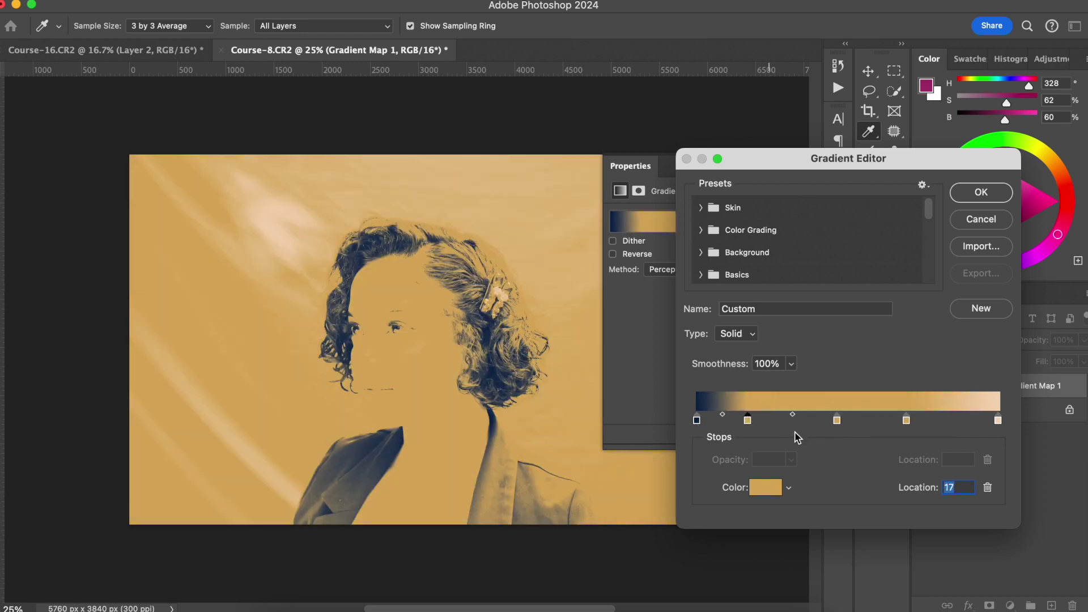
{"action": "key", "text": "super+z"}
{"action": "key", "text": "super+z"}
Step: Accept the navy, gold and peach gradient and set the Gradient Map layer's blend mode to Soft Light
{"action": "left_click", "coordinate": [903, 421]}
{"action": "left_click_drag", "start_coordinate": [904, 421], "coordinate": [906, 424]}
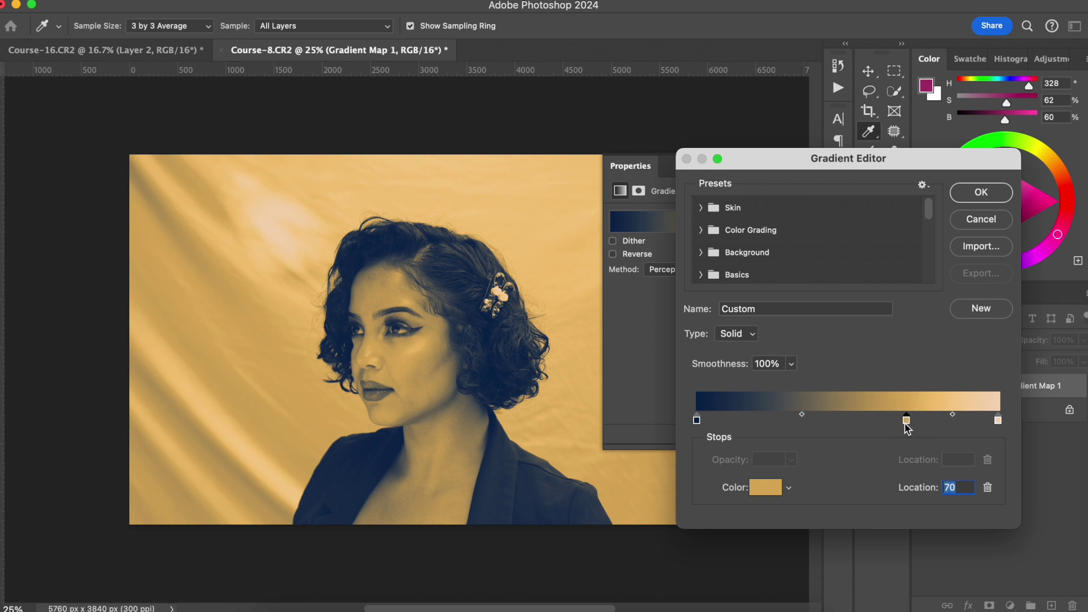
{"action": "left_click", "coordinate": [981, 194]}
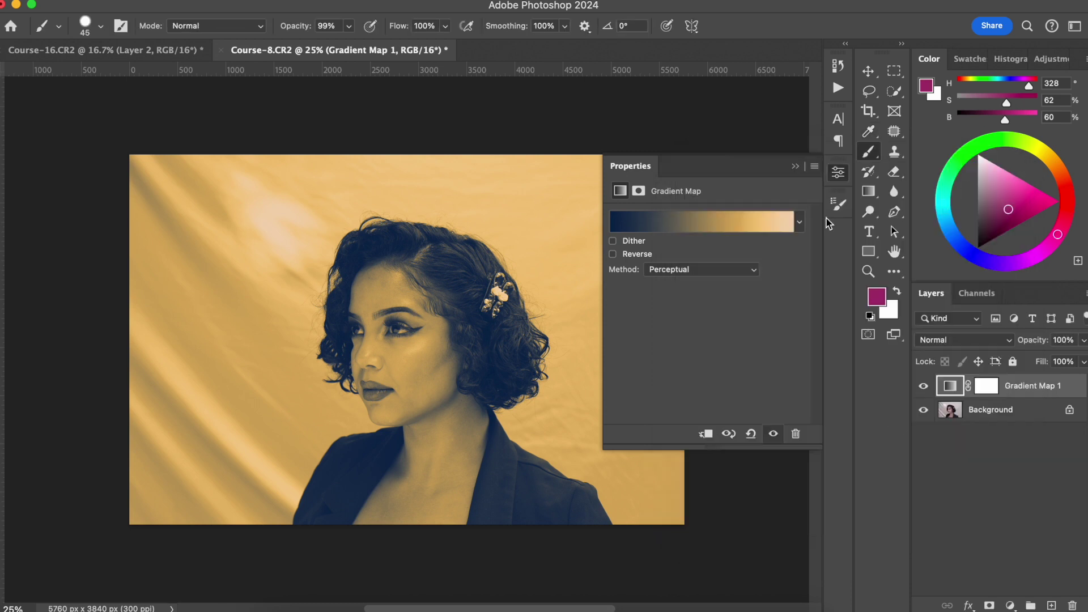
{"action": "left_click", "coordinate": [933, 343]}
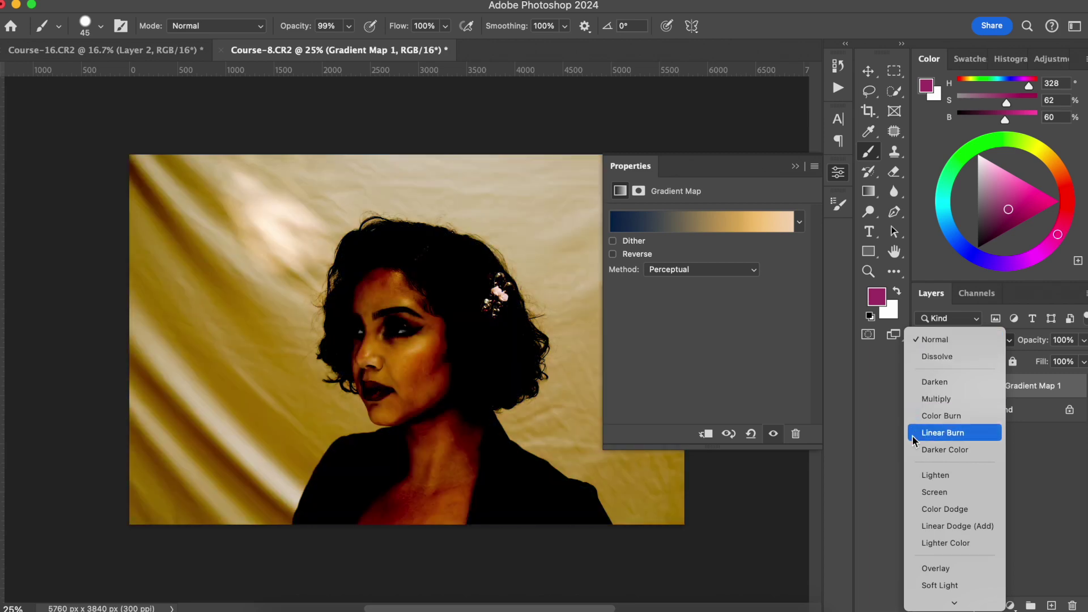
{"action": "left_click", "coordinate": [926, 587]}
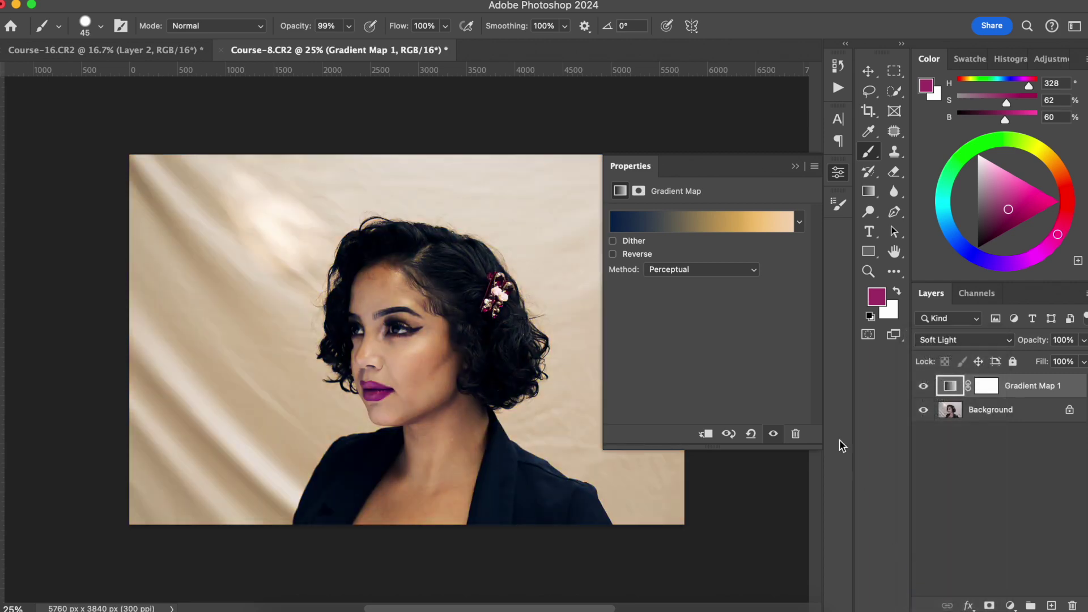
Step: Compare the portrait with and without the Gradient Map layer
{"action": "left_click", "coordinate": [840, 173]}
{"action": "left_click", "coordinate": [923, 388]}
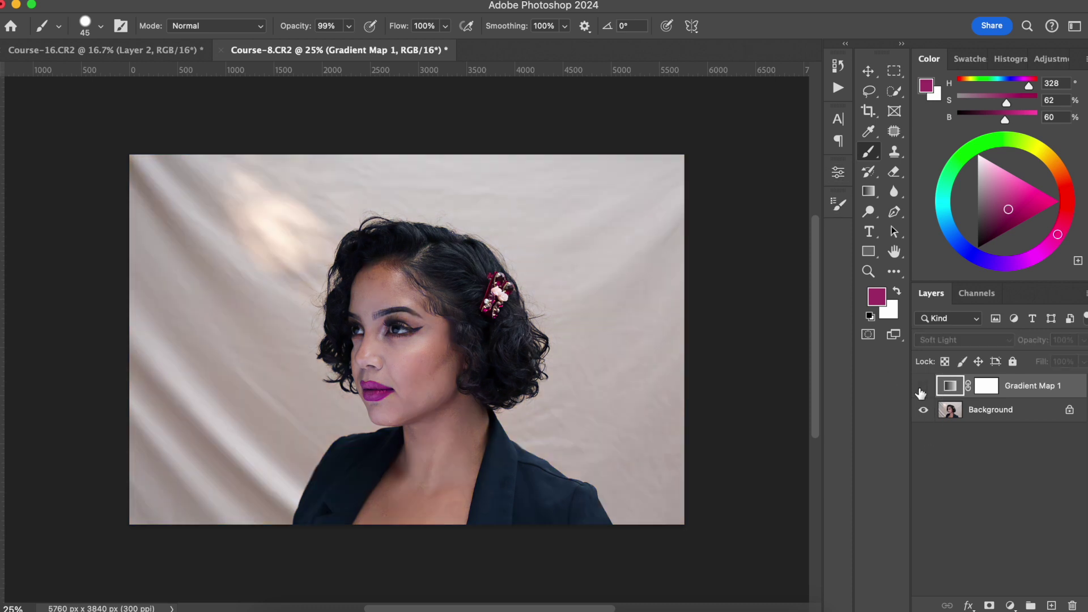
{"action": "left_click", "coordinate": [921, 391]}
{"action": "left_click", "coordinate": [921, 391]}
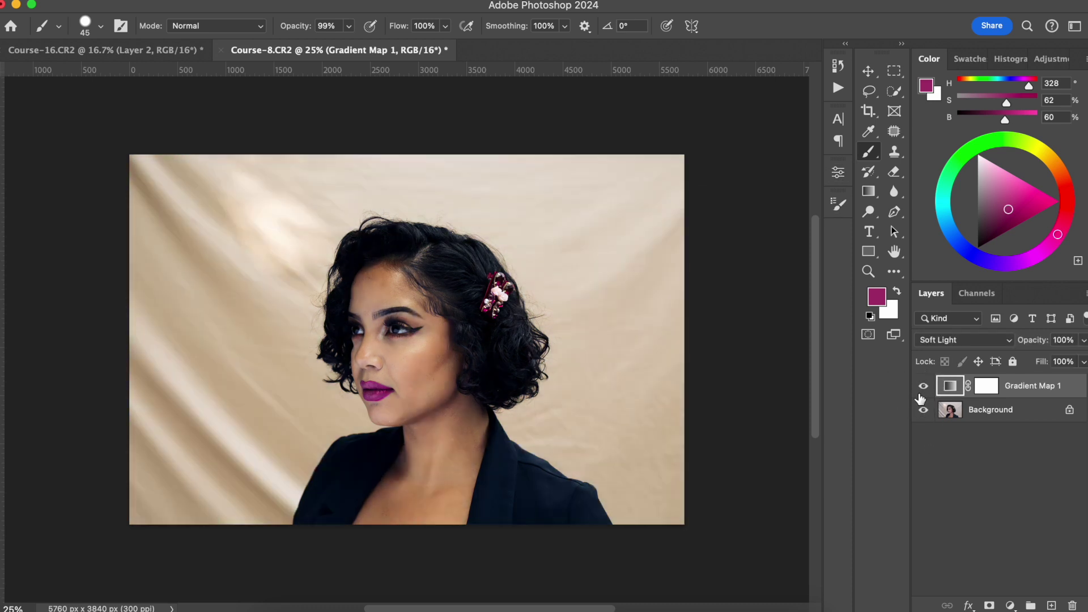
Step: Lower the Gradient Map layer's opacity to 51% and check it against the ungraded portrait
{"action": "left_click_drag", "start_coordinate": [1036, 342], "coordinate": [794, 319]}
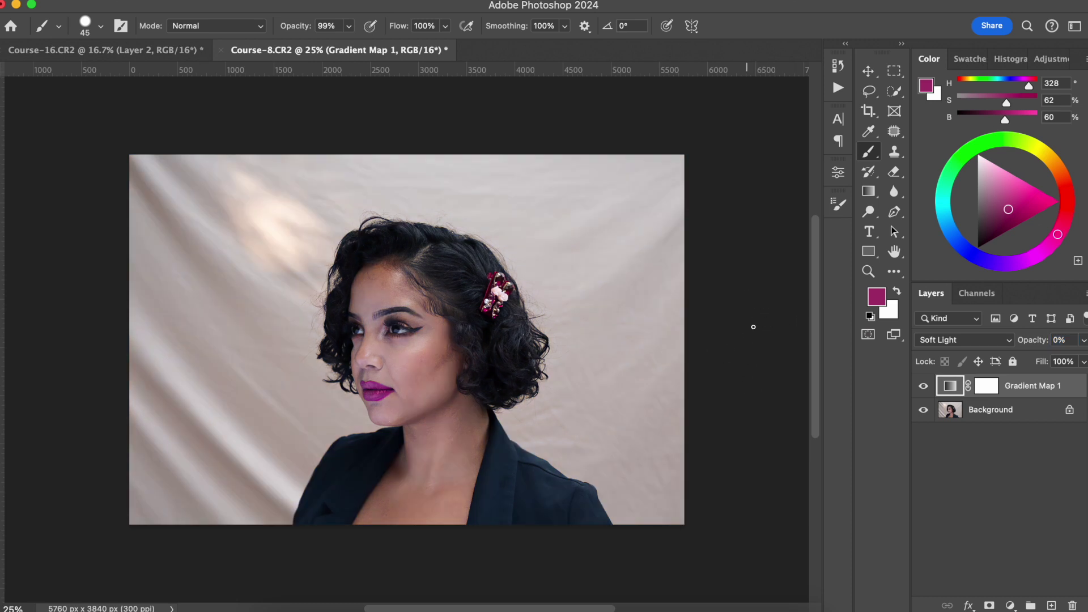
{"action": "mouse_move", "coordinate": [1034, 341]}
{"action": "left_mouse_down"}
{"action": "mouse_move", "coordinate": [1043, 342]}
{"action": "mouse_move", "coordinate": [1031, 342]}
{"action": "left_mouse_up"}
{"action": "left_click", "coordinate": [924, 387]}
{"action": "left_click", "coordinate": [924, 386]}
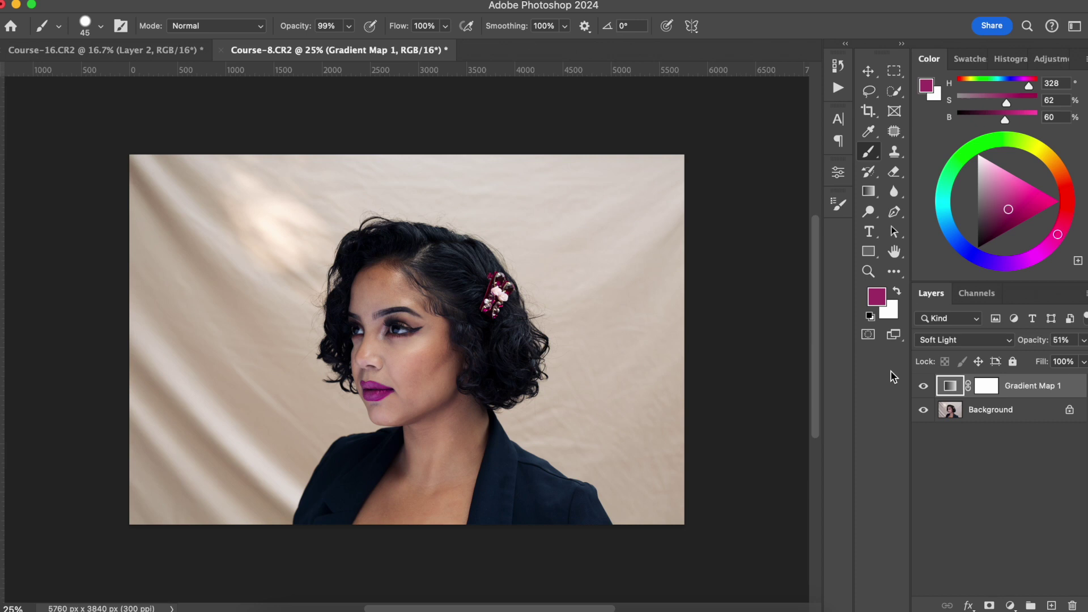
Step: Toggle the softened grade for a last comparison and delete the Gradient Map layer
{"action": "left_click", "coordinate": [923, 387]}
{"action": "left_click", "coordinate": [921, 388]}
{"action": "left_click_drag", "start_coordinate": [1032, 386], "coordinate": [1072, 605]}
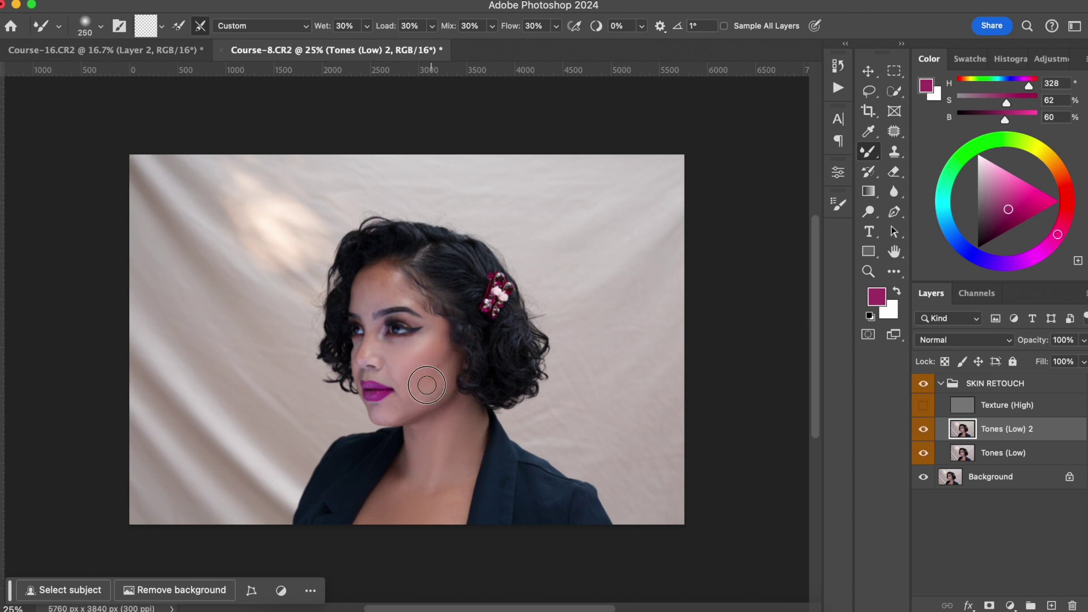
Step: Reduce the Mixer Brush to size 100 for smoothing skin on Tones (Low) 2, and show the Texture (High) layer
{"action": "key", "text": "bracketleft"}
{"action": "key", "text": "bracketleft"}
{"action": "key", "text": "bracketleft"}
{"action": "key", "text": "bracketleft"}
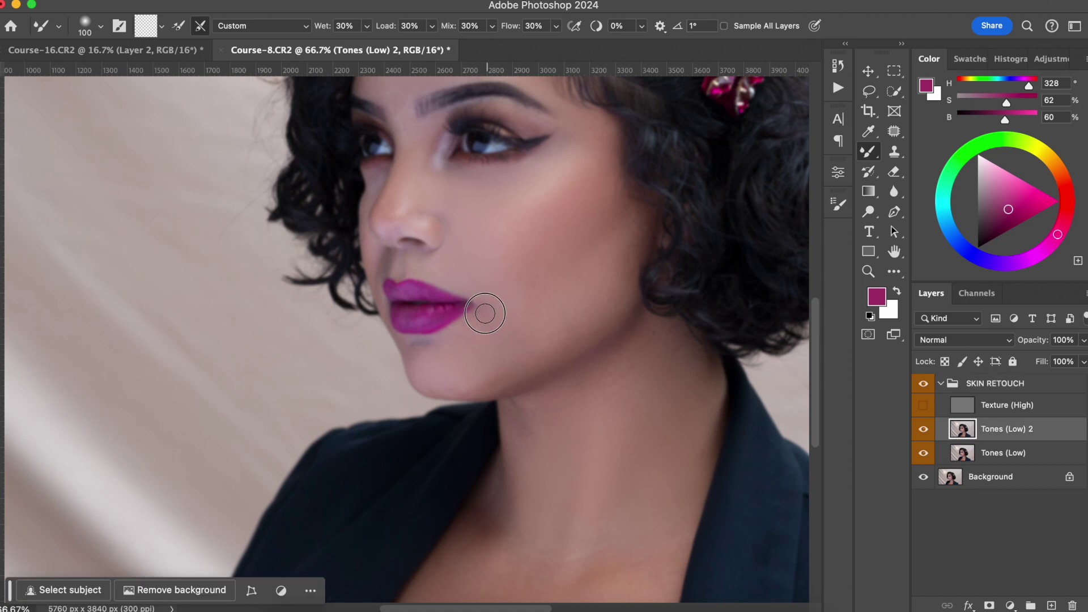
{"action": "left_click", "coordinate": [928, 407]}
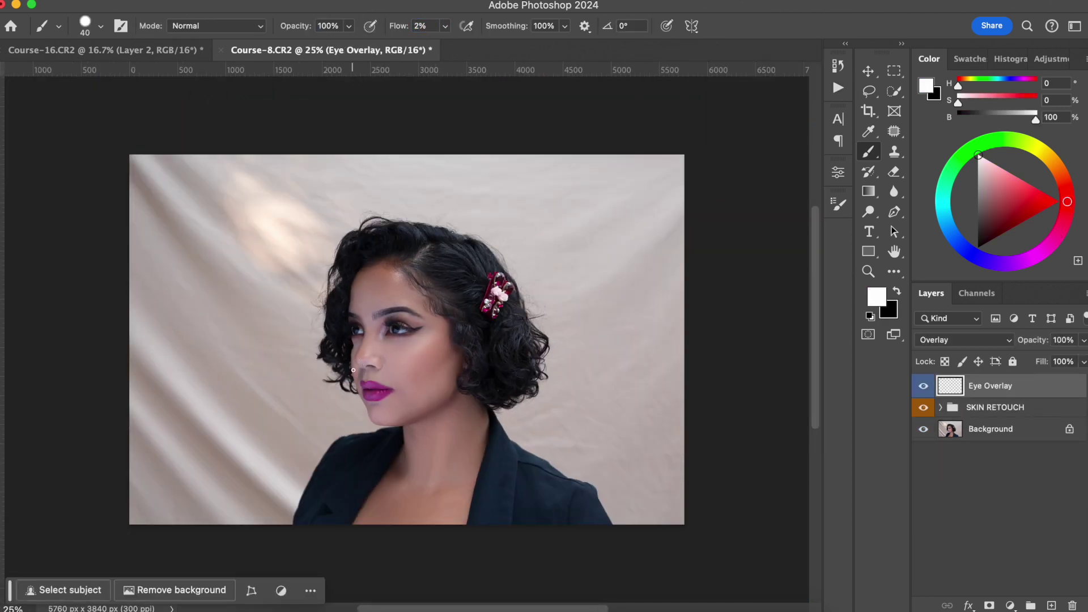
Step: On the Eye Overlay layer, enlarge the brush to size 80 and switch the foreground colour to black
{"action": "key", "text": "bracketright"}
{"action": "key", "text": "bracketright"}
{"action": "left_click", "coordinate": [896, 291]}
{"action": "key", "text": "bracketright"}
{"action": "key", "text": "bracketright"}
{"action": "key", "text": "bracketright"}
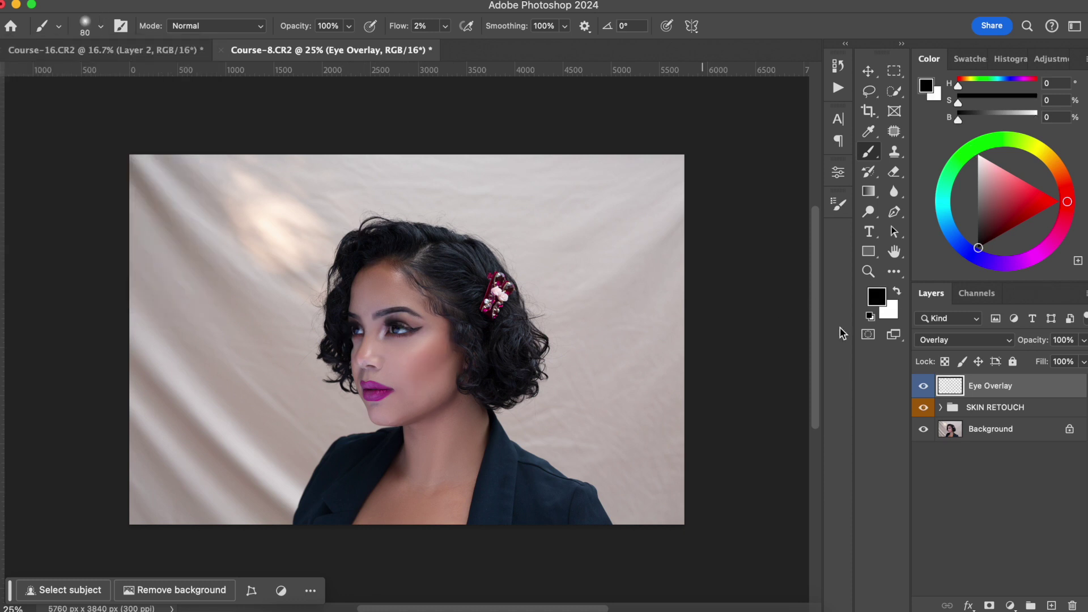
Step: Switch the foreground colour back to white and enlarge the brush to size 100 for the Eye Overlay layer
{"action": "key", "text": "x"}
{"action": "key", "text": "bracketright"}
{"action": "key", "text": "bracketright"}
{"action": "key", "text": "bracketright"}
{"action": "key", "text": "bracketright"}
{"action": "key", "text": "super+minus"}
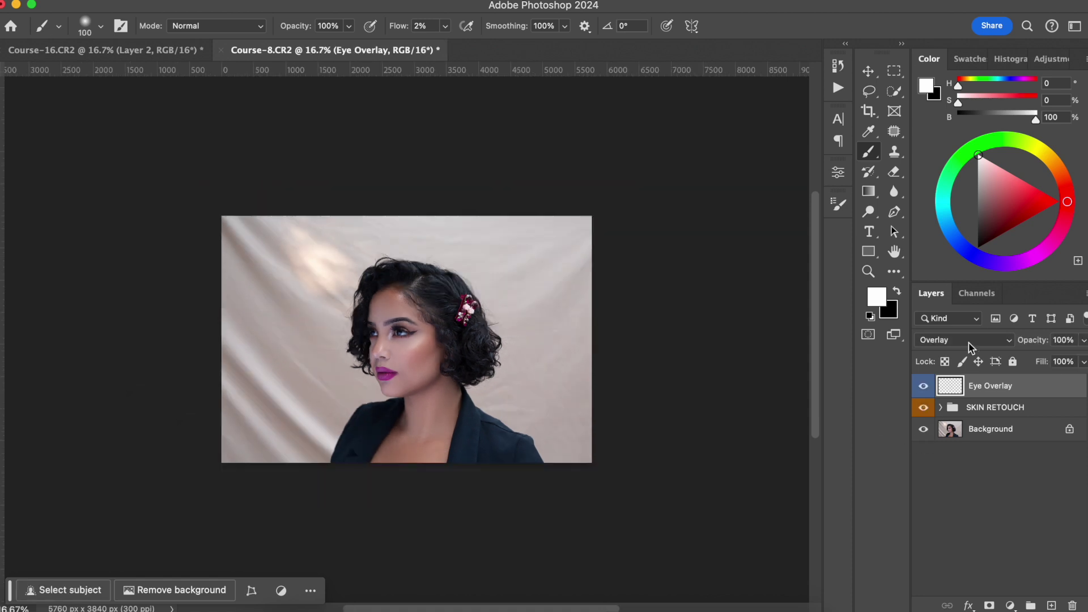
Step: Run the blurry background action to build the BLURRY BACKGROUND group and smooth the backdrop behind the model
{"action": "left_click", "coordinate": [837, 88]}
{"action": "left_click", "coordinate": [685, 406]}
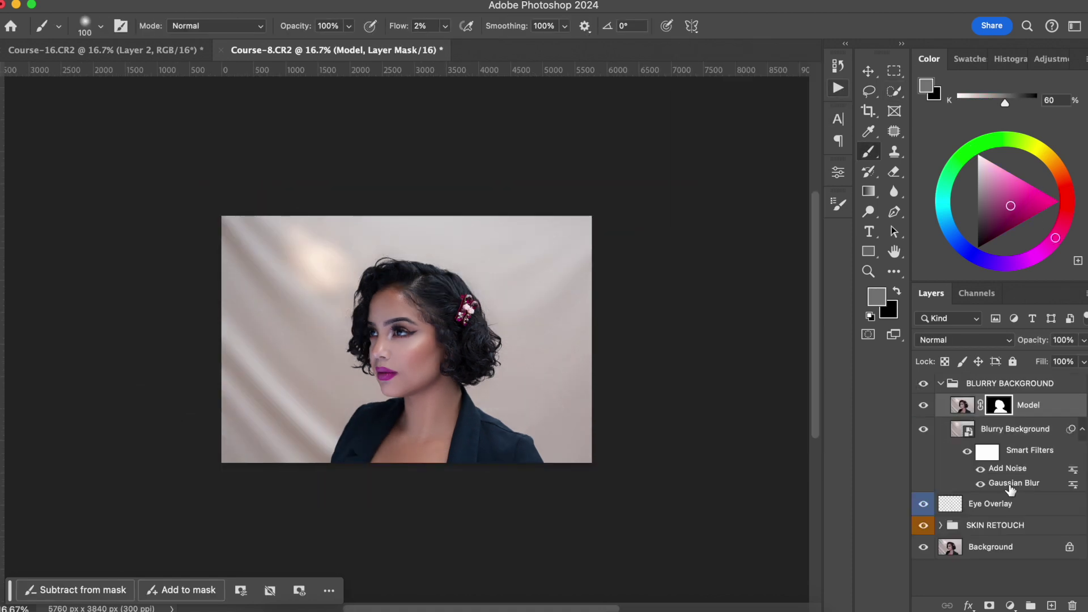
{"action": "left_click", "coordinate": [602, 264]}
{"action": "left_click", "coordinate": [807, 196]}
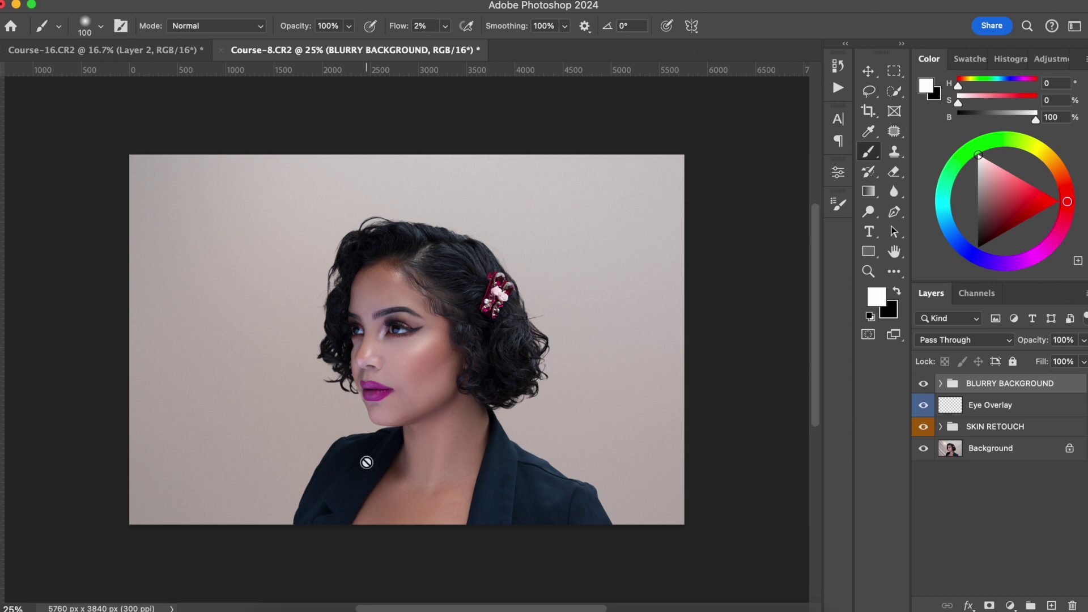
Step: Select the lips and add a Hue/Saturation adjustment layer masked to them above the BLURRY BACKGROUND group
{"action": "left_click", "coordinate": [1010, 605]}
{"action": "left_click", "coordinate": [357, 0]}
{"action": "left_click", "coordinate": [421, 146]}
{"action": "left_click", "coordinate": [896, 93]}
{"action": "left_click", "coordinate": [1009, 605]}
{"action": "left_click", "coordinate": [956, 510]}
{"action": "left_click", "coordinate": [871, 94]}
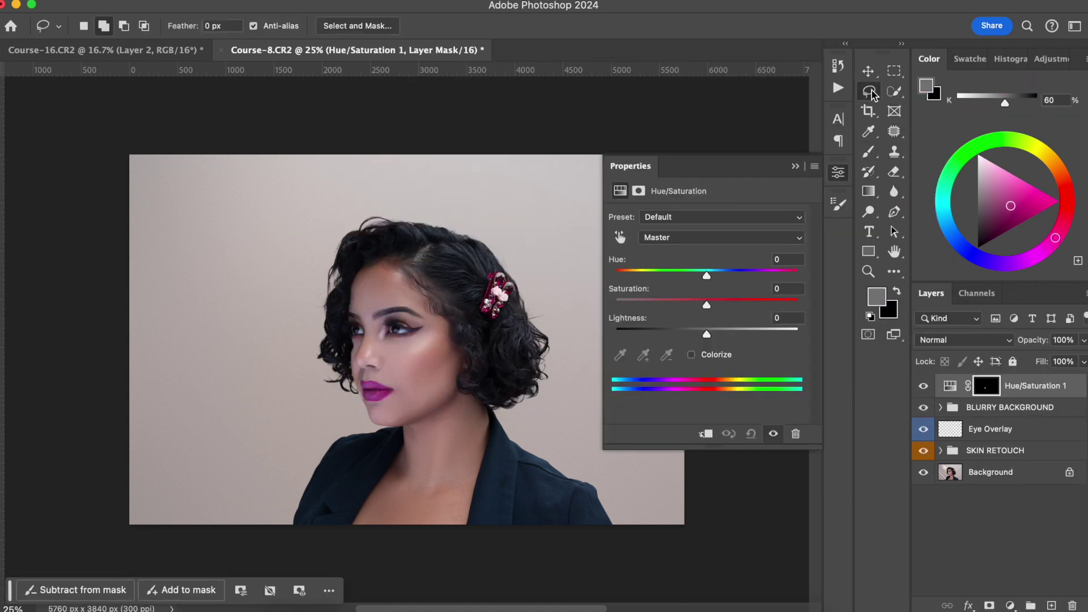
Step: Colorize the lips with a berry-red hue and raise the saturation slightly
{"action": "left_click", "coordinate": [691, 354]}
{"action": "left_click_drag", "start_coordinate": [678, 276], "coordinate": [791, 277]}
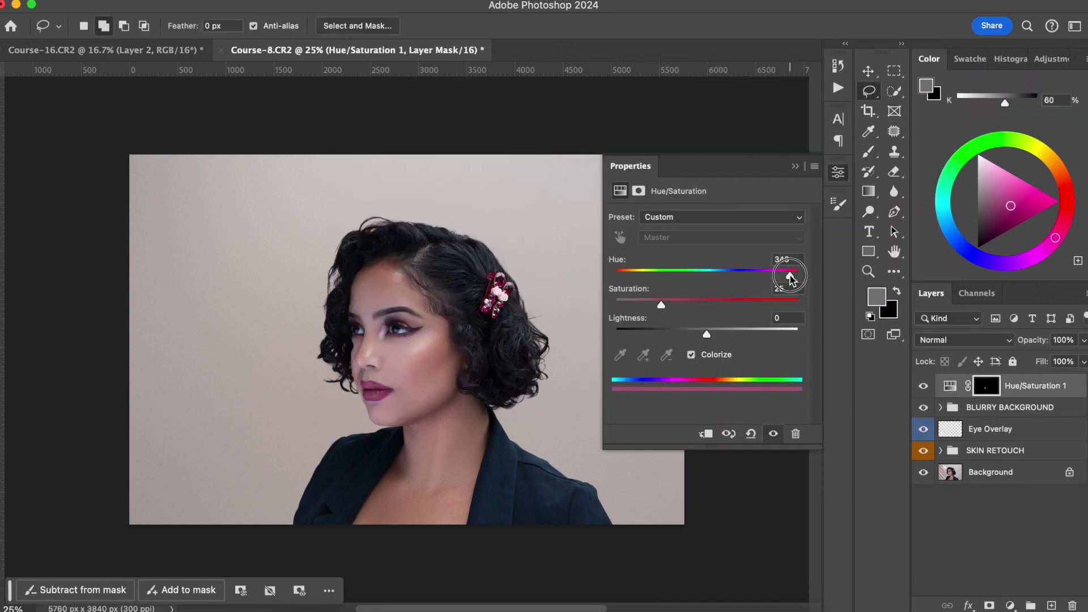
{"action": "left_click_drag", "start_coordinate": [661, 305], "coordinate": [668, 304]}
Step: Add a Curves layer clipped to Hue/Saturation 1, lift its highlights slightly, and select both lip adjustment layers
{"action": "left_click", "coordinate": [1010, 605]}
{"action": "left_click", "coordinate": [963, 469]}
{"action": "left_click", "coordinate": [745, 300]}
{"action": "left_click", "coordinate": [699, 352]}
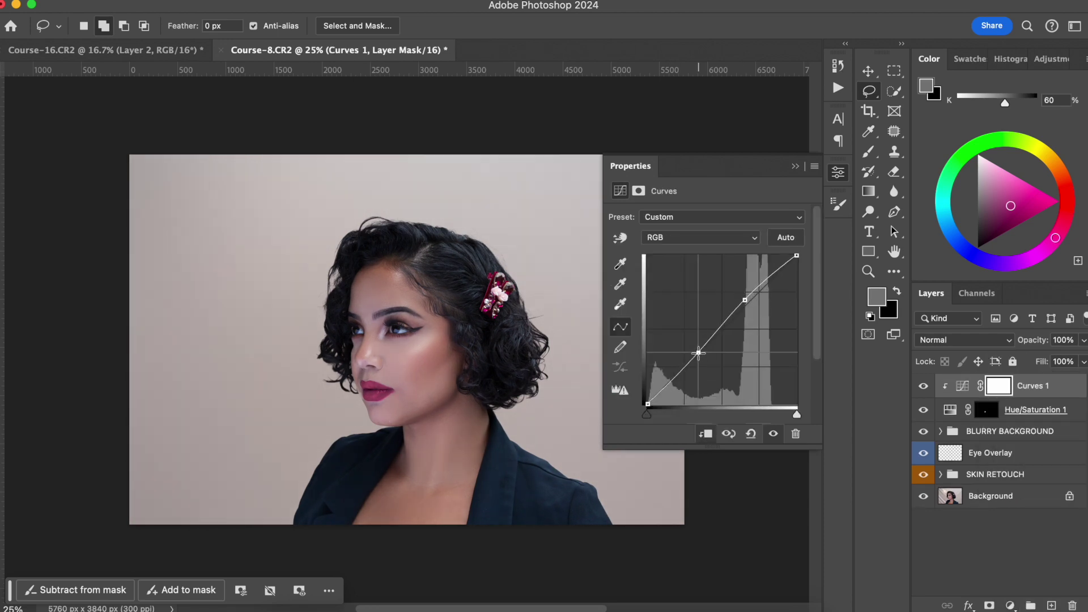
{"action": "left_click", "coordinate": [1028, 409]}
{"action": "left_click", "coordinate": [1050, 386]}
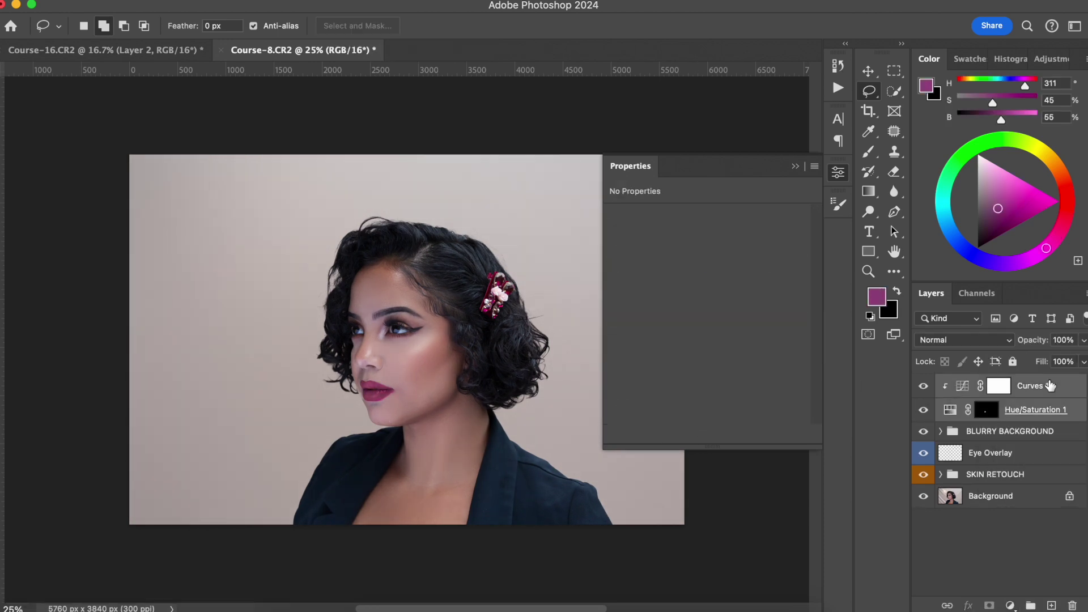
{"action": "left_click", "coordinate": [1050, 386]}
Step: Add a Hue/Saturation layer limited to the hair clip, with Reds at hue +30 and saturation -42 and a range widened to 45°/81°
{"action": "scroll", "coordinate": [389, 316], "scroll_direction": "up", "scroll_amount": 4}
{"action": "scroll", "coordinate": [388, 316], "scroll_direction": "right", "scroll_amount": 5}
{"action": "left_click", "coordinate": [1010, 605]}
{"action": "left_click", "coordinate": [963, 507]}
{"action": "left_click_drag", "start_coordinate": [706, 304], "coordinate": [660, 306]}
{"action": "left_click_drag", "start_coordinate": [707, 275], "coordinate": [718, 276]}
{"action": "left_click_drag", "start_coordinate": [688, 384], "coordinate": [660, 384]}
{"action": "left_click_drag", "start_coordinate": [719, 276], "coordinate": [731, 278]}
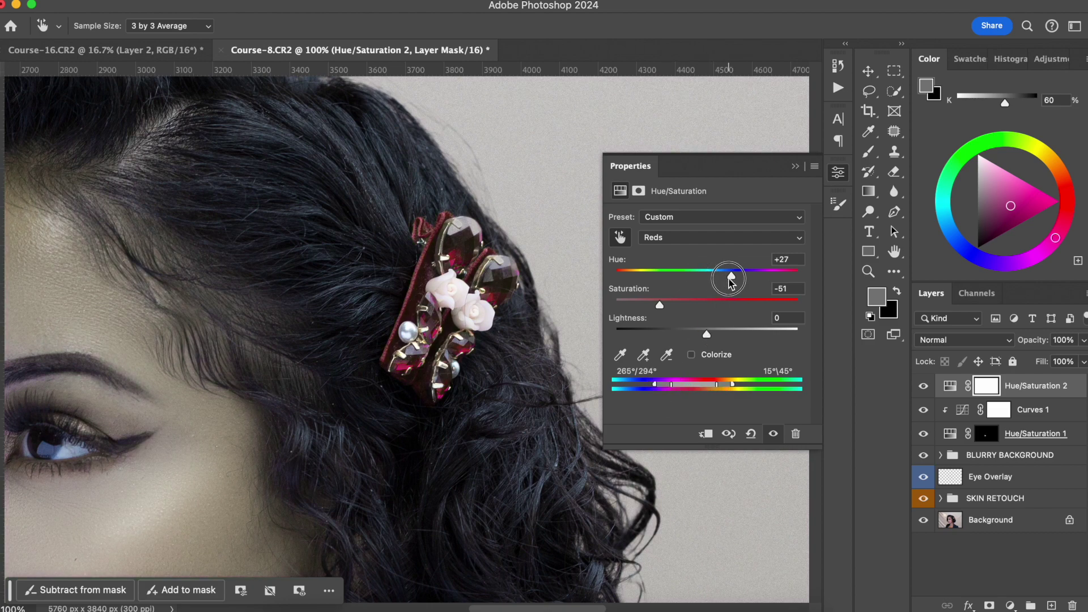
{"action": "left_click_drag", "start_coordinate": [731, 385], "coordinate": [736, 384]}
{"action": "key", "text": "super+0"}
{"action": "key", "text": "j"}
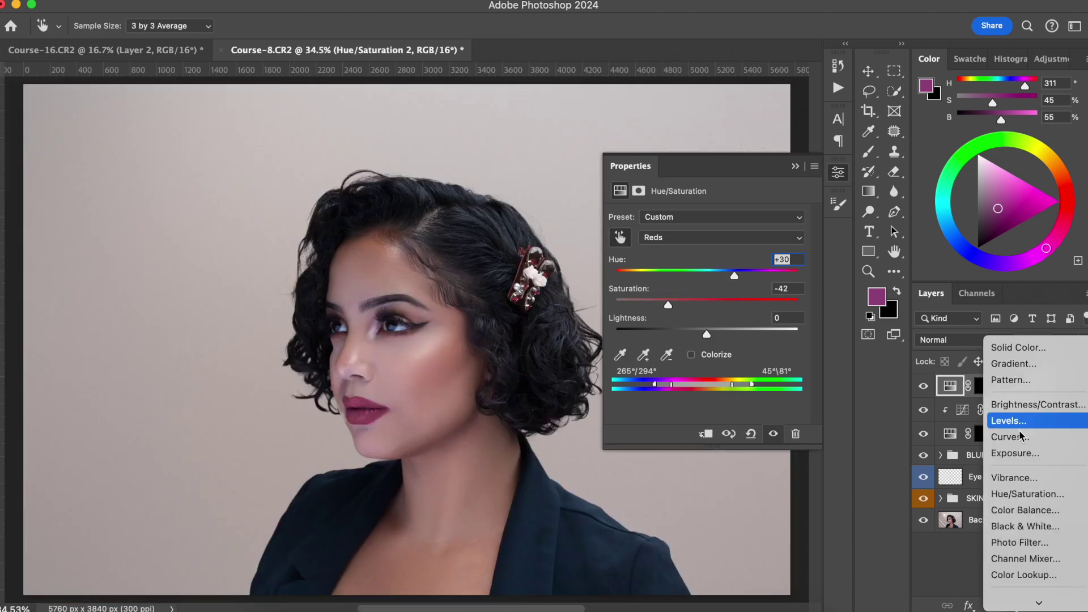
Step: Add a Curves layer clipped to Hue/Saturation 2 and group the four lip and hair clip adjustment layers as COLOR OBJECT
{"action": "left_click", "coordinate": [999, 438]}
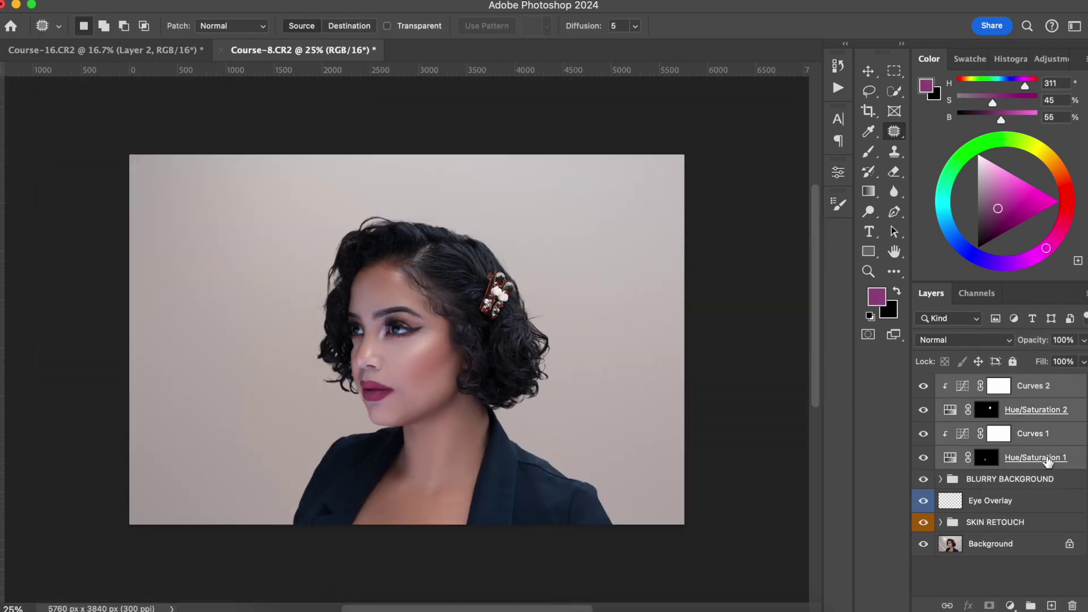
{"action": "key", "text": "super+g"}
{"action": "double_click", "coordinate": [986, 384]}
{"action": "type", "text": "COLOR O"}
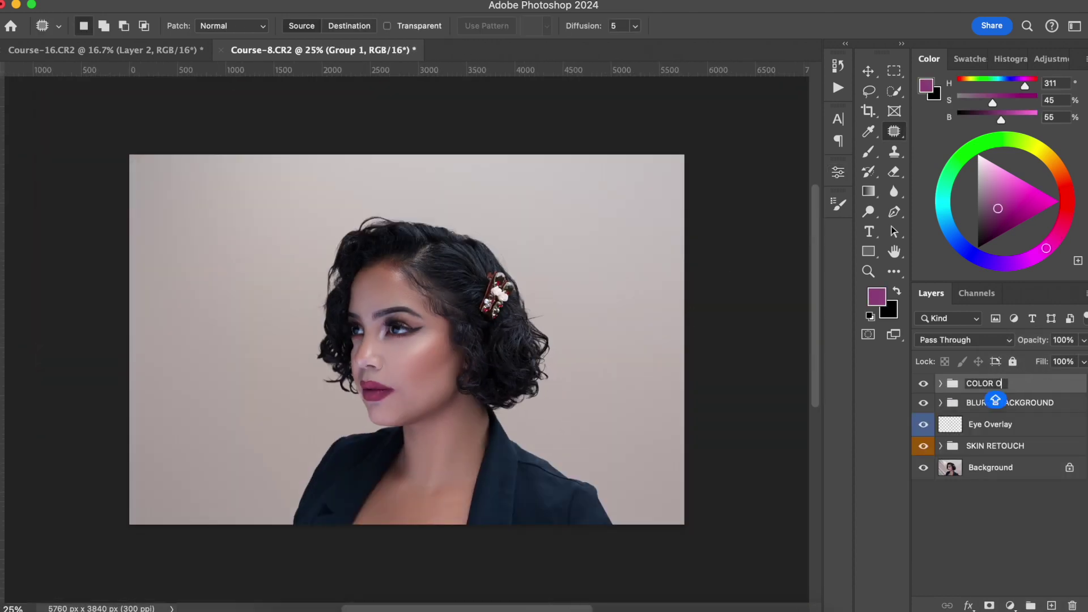
{"action": "type", "text": "BJECT"}
{"action": "key", "text": "Return"}
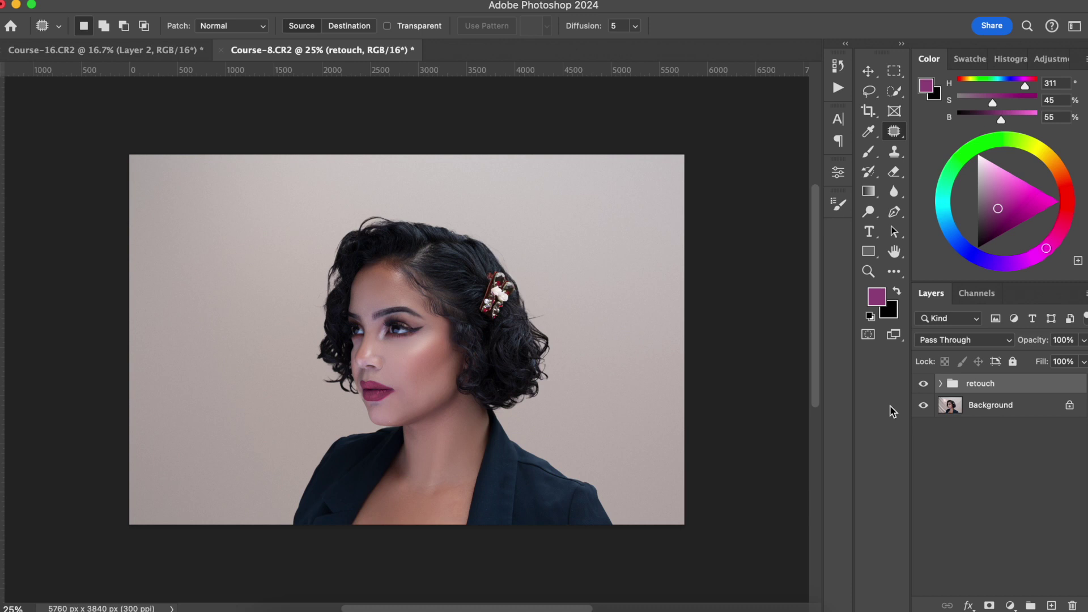
Step: Add a Gradient Map layer above the retouch group and set its gradient's highlight end stop to a pale cream
{"action": "left_click", "coordinate": [1011, 605]}
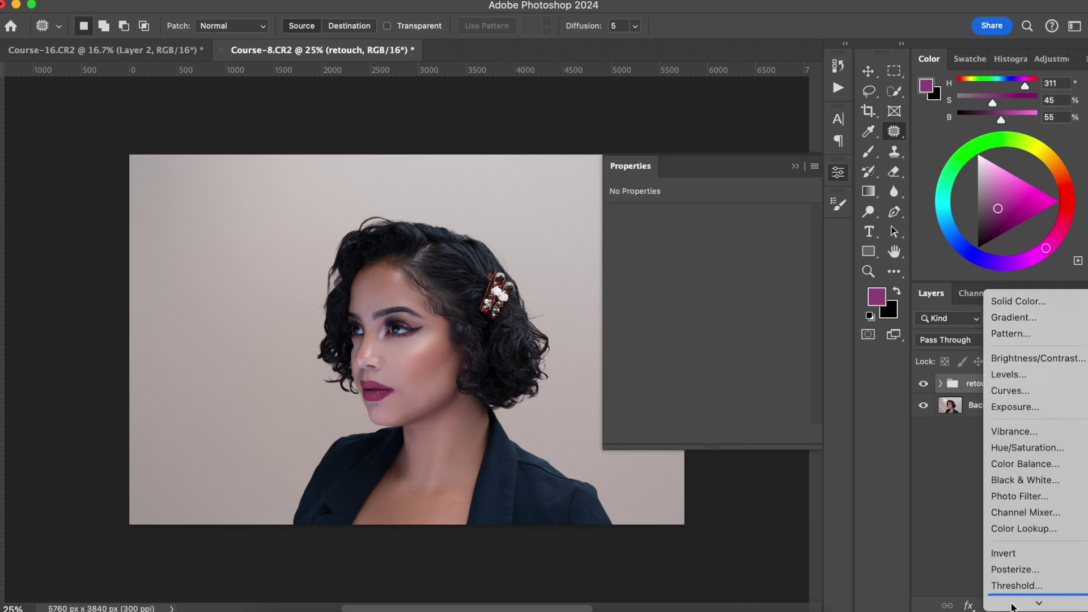
{"action": "left_click", "coordinate": [1016, 587]}
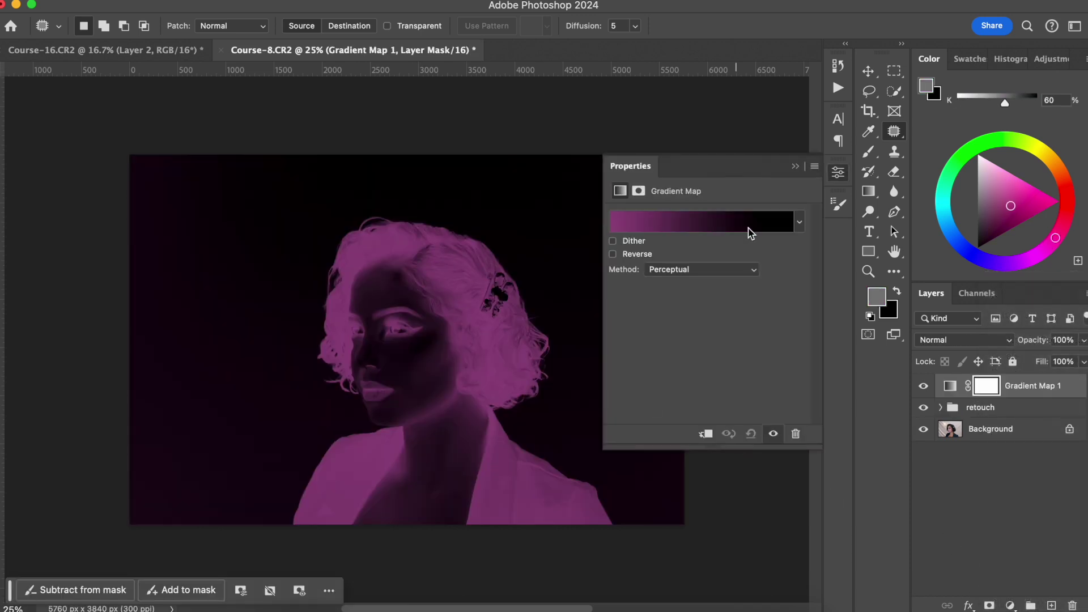
{"action": "left_click", "coordinate": [745, 229]}
{"action": "left_click", "coordinate": [998, 420]}
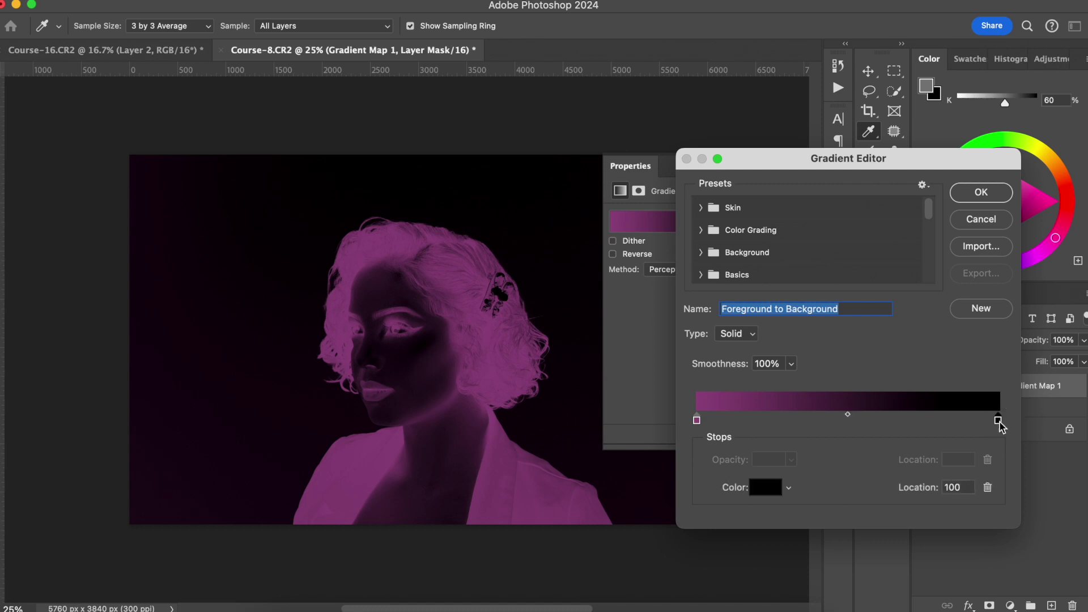
{"action": "left_click", "coordinate": [766, 487]}
{"action": "left_click_drag", "start_coordinate": [838, 396], "coordinate": [858, 378]}
{"action": "left_click_drag", "start_coordinate": [688, 218], "coordinate": [658, 213]}
{"action": "left_click", "coordinate": [985, 195]}
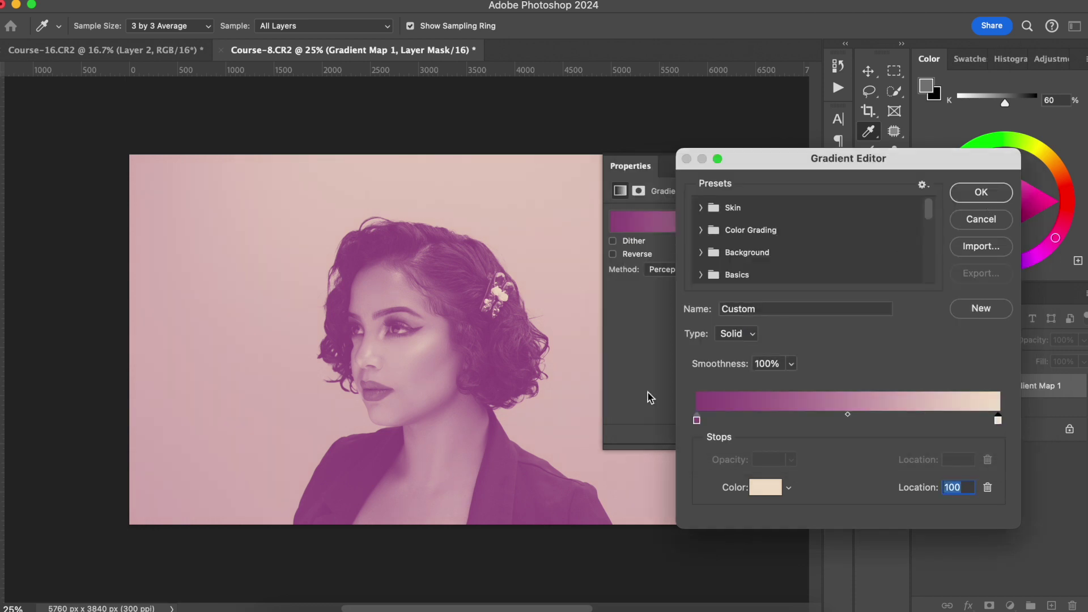
Step: Set the gradient's shadow end stop to the dark brown #2e1a0c
{"action": "double_click", "coordinate": [697, 422]}
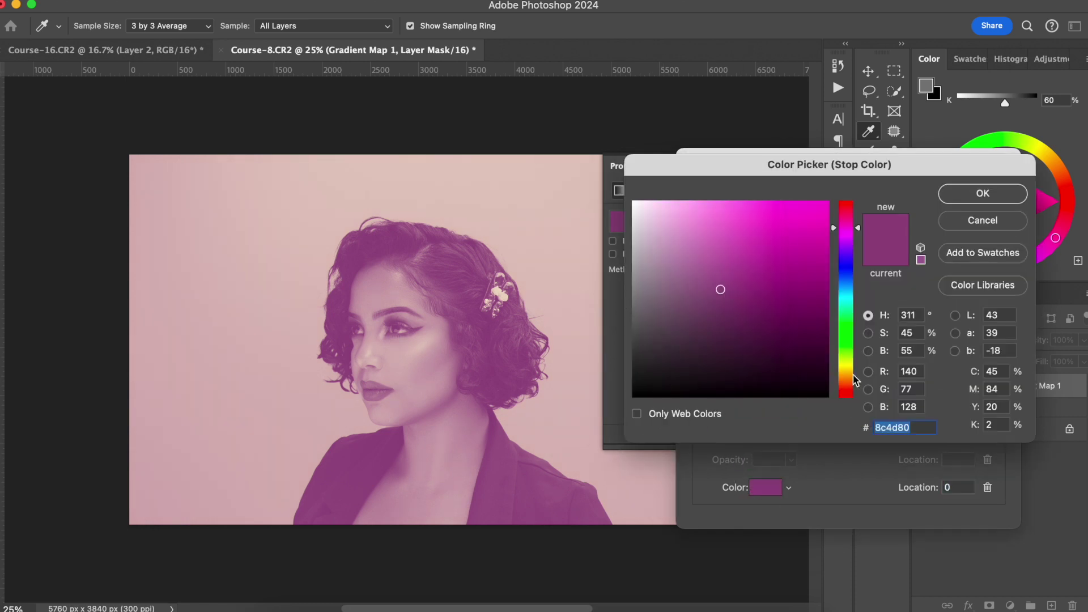
{"action": "left_click_drag", "start_coordinate": [852, 382], "coordinate": [849, 385]}
{"action": "mouse_move", "coordinate": [784, 359]}
{"action": "left_mouse_down"}
{"action": "mouse_move", "coordinate": [782, 347]}
{"action": "mouse_move", "coordinate": [781, 362]}
{"action": "left_mouse_up"}
{"action": "left_click", "coordinate": [981, 193]}
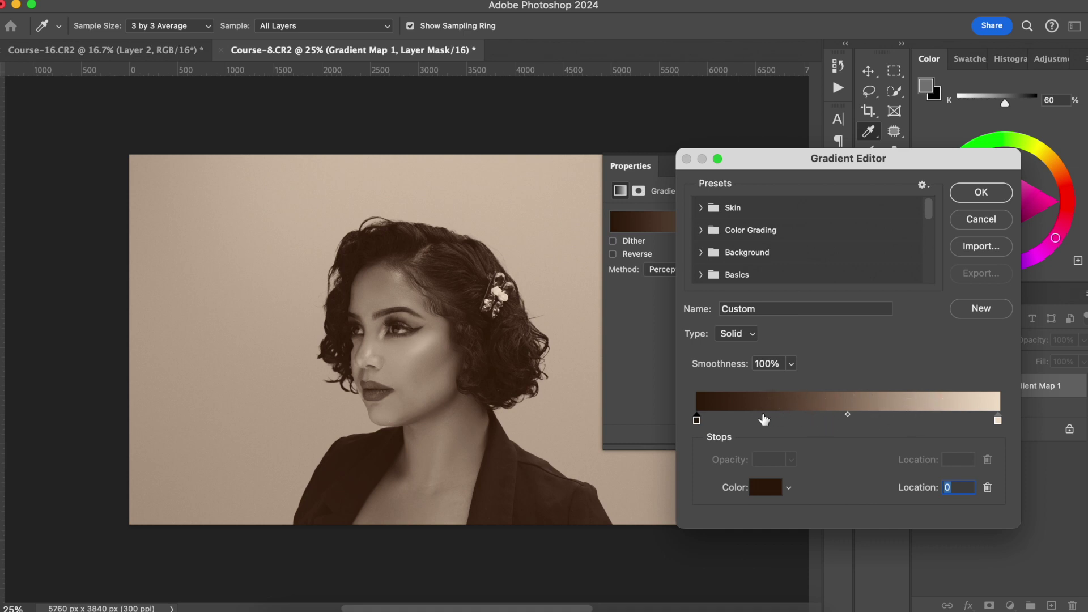
Step: Add a gradient stop at location 74 and set its color to the light tan #cca27c
{"action": "left_click_drag", "start_coordinate": [913, 418], "coordinate": [921, 418]}
{"action": "left_click", "coordinate": [765, 488]}
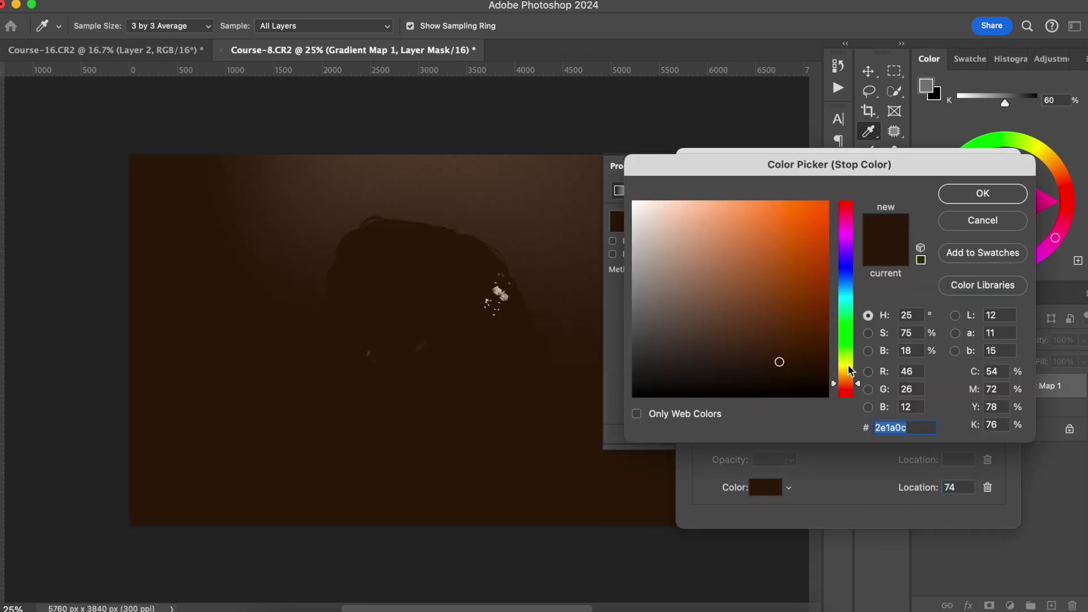
{"action": "left_click_drag", "start_coordinate": [856, 389], "coordinate": [857, 386]}
{"action": "left_click", "coordinate": [682, 238]}
{"action": "left_click", "coordinate": [688, 235]}
{"action": "left_click", "coordinate": [702, 233]}
{"action": "left_click_drag", "start_coordinate": [702, 232], "coordinate": [709, 240]}
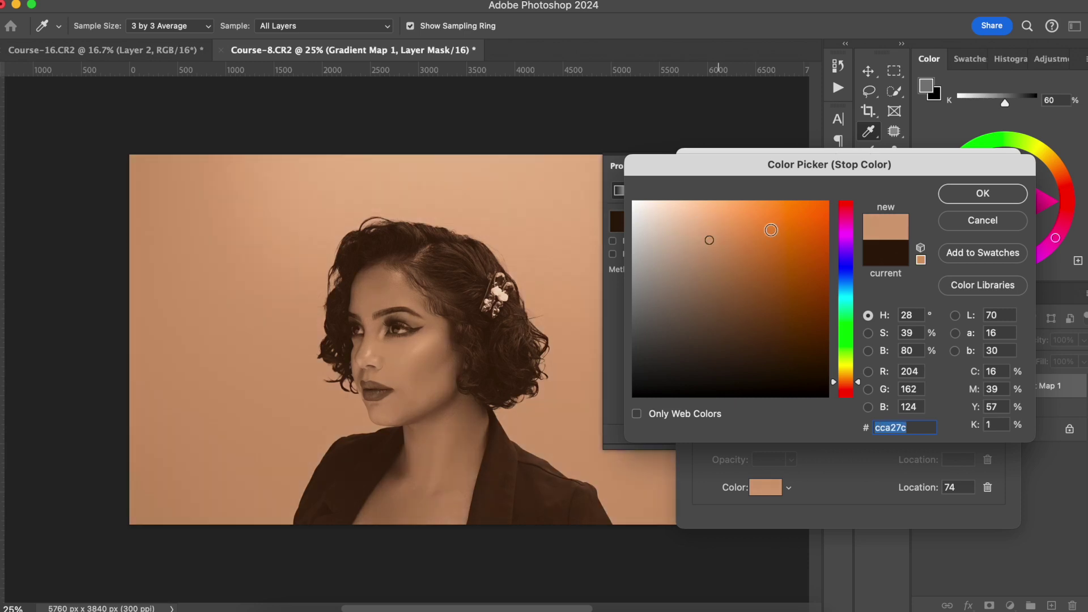
{"action": "left_click", "coordinate": [969, 195]}
Step: Add a midtone gradient stop, give it a medium brown at hue 28, and place it at location 45
{"action": "left_click", "coordinate": [839, 420]}
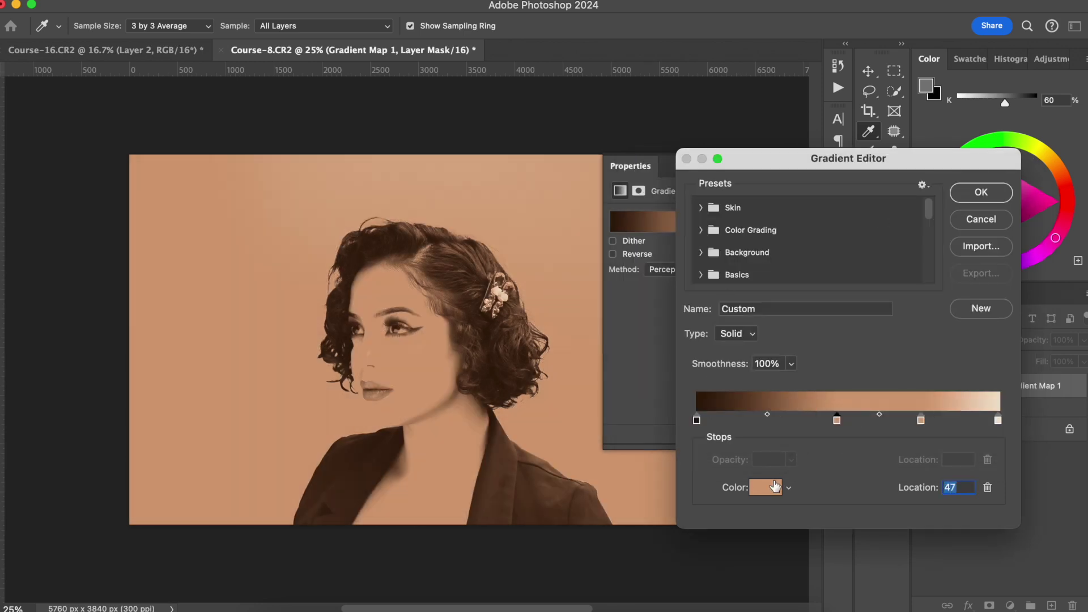
{"action": "left_click", "coordinate": [766, 488]}
{"action": "left_click_drag", "start_coordinate": [858, 387], "coordinate": [857, 387]}
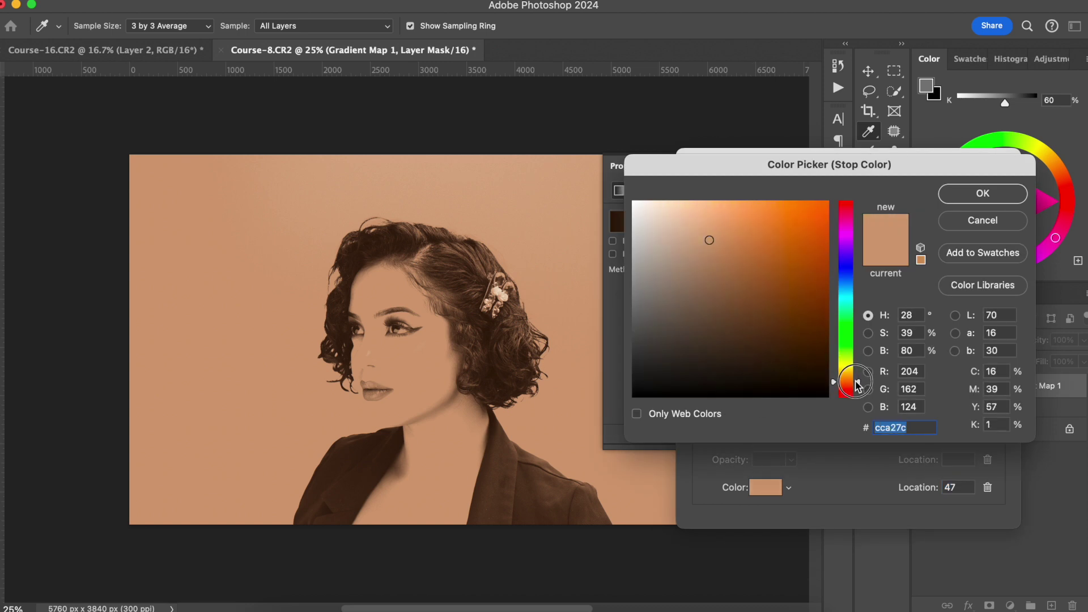
{"action": "mouse_move", "coordinate": [753, 281]}
{"action": "left_mouse_down"}
{"action": "mouse_move", "coordinate": [712, 332]}
{"action": "mouse_move", "coordinate": [729, 313]}
{"action": "left_mouse_up"}
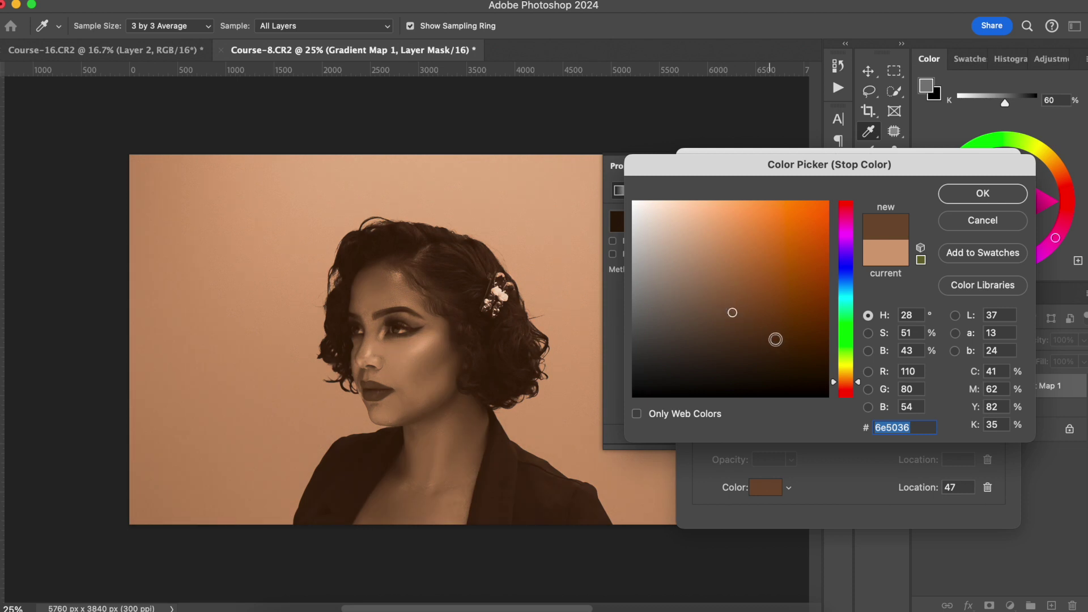
{"action": "left_click_drag", "start_coordinate": [733, 316], "coordinate": [737, 331]}
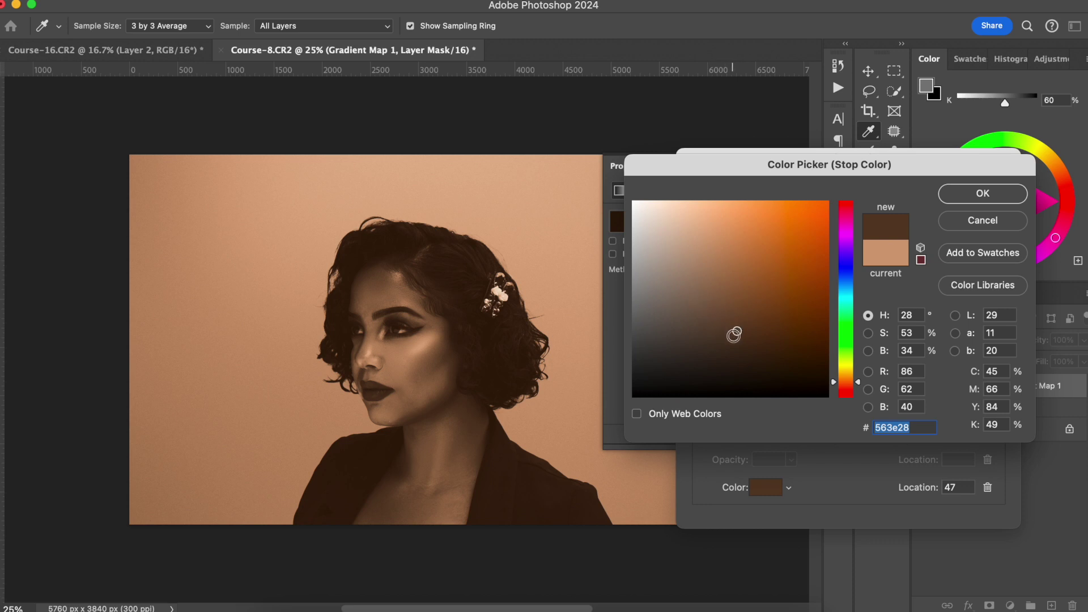
{"action": "left_click_drag", "start_coordinate": [732, 327], "coordinate": [736, 306]}
{"action": "left_click", "coordinate": [963, 194]}
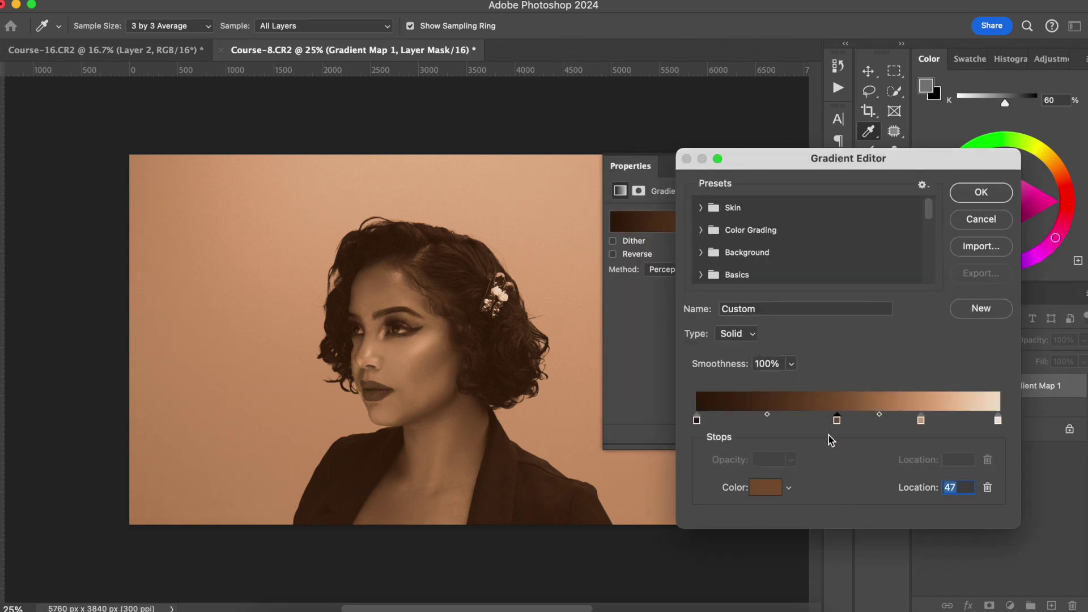
{"action": "mouse_move", "coordinate": [839, 420]}
{"action": "left_mouse_down"}
{"action": "mouse_move", "coordinate": [802, 425]}
{"action": "mouse_move", "coordinate": [823, 428]}
{"action": "left_mouse_up"}
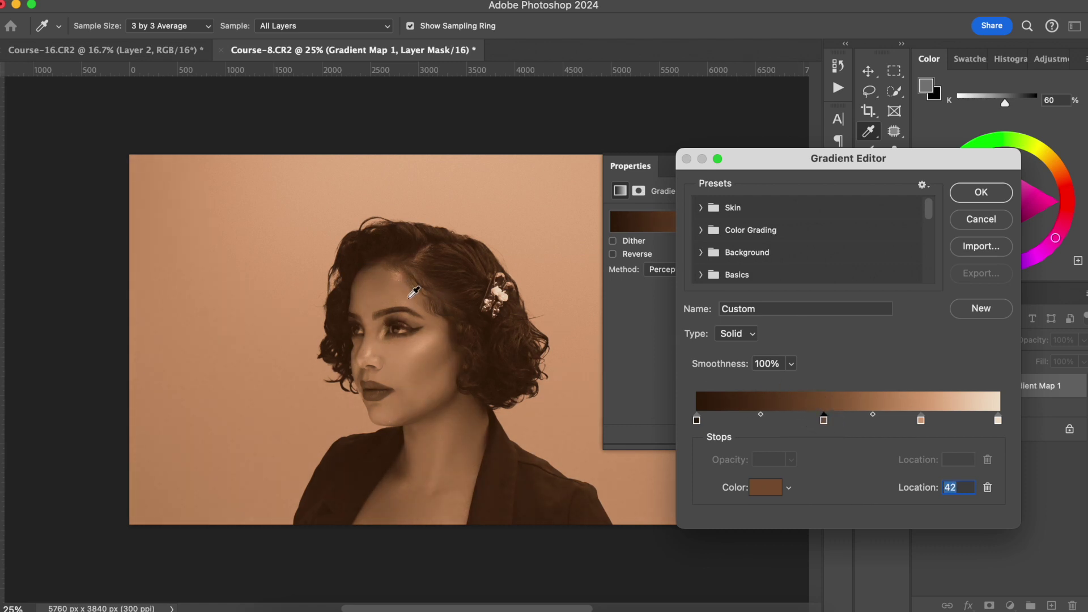
{"action": "left_click_drag", "start_coordinate": [824, 429], "coordinate": [832, 424]}
Step: Add a gradient stop at location 22 and set its color to the deep brown #483422
{"action": "left_click", "coordinate": [767, 423]}
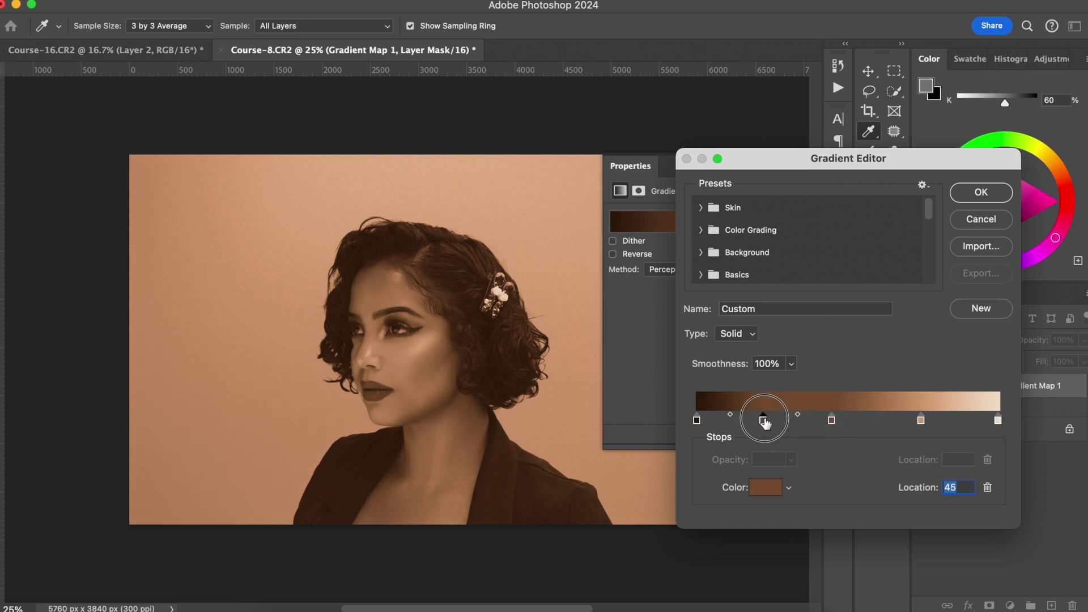
{"action": "left_click", "coordinate": [763, 485]}
{"action": "mouse_move", "coordinate": [748, 318]}
{"action": "left_mouse_down"}
{"action": "mouse_move", "coordinate": [753, 328]}
{"action": "mouse_move", "coordinate": [731, 333]}
{"action": "mouse_move", "coordinate": [735, 342]}
{"action": "left_mouse_up"}
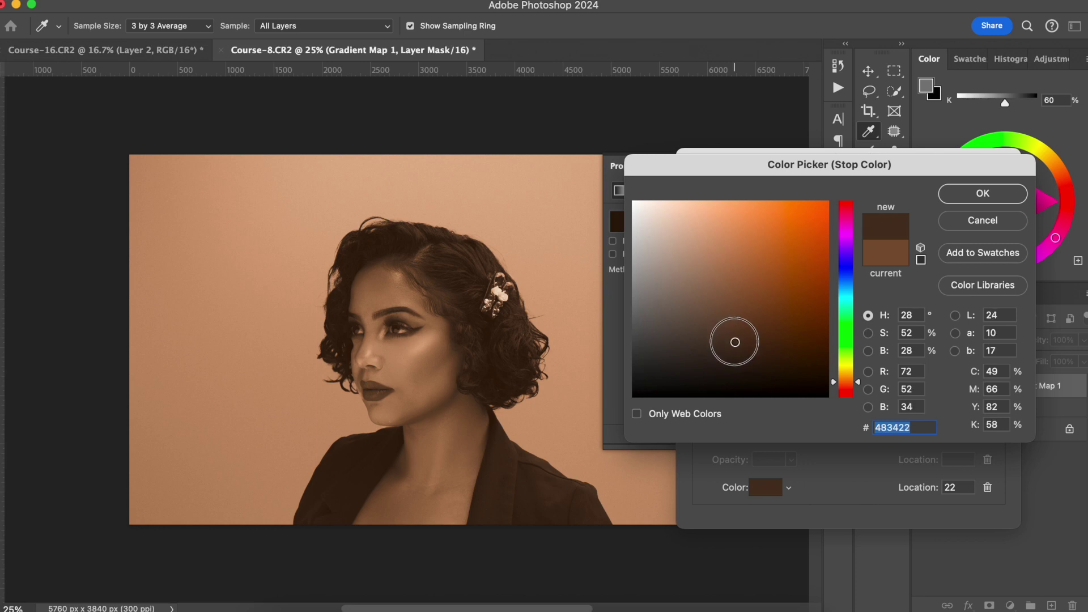
{"action": "left_click", "coordinate": [976, 193]}
Step: Change the shadow end stop at location 0 to the less saturated near-black brown #241a13
{"action": "left_click", "coordinate": [697, 420]}
{"action": "left_click", "coordinate": [763, 487]}
{"action": "left_click_drag", "start_coordinate": [731, 371], "coordinate": [726, 369]}
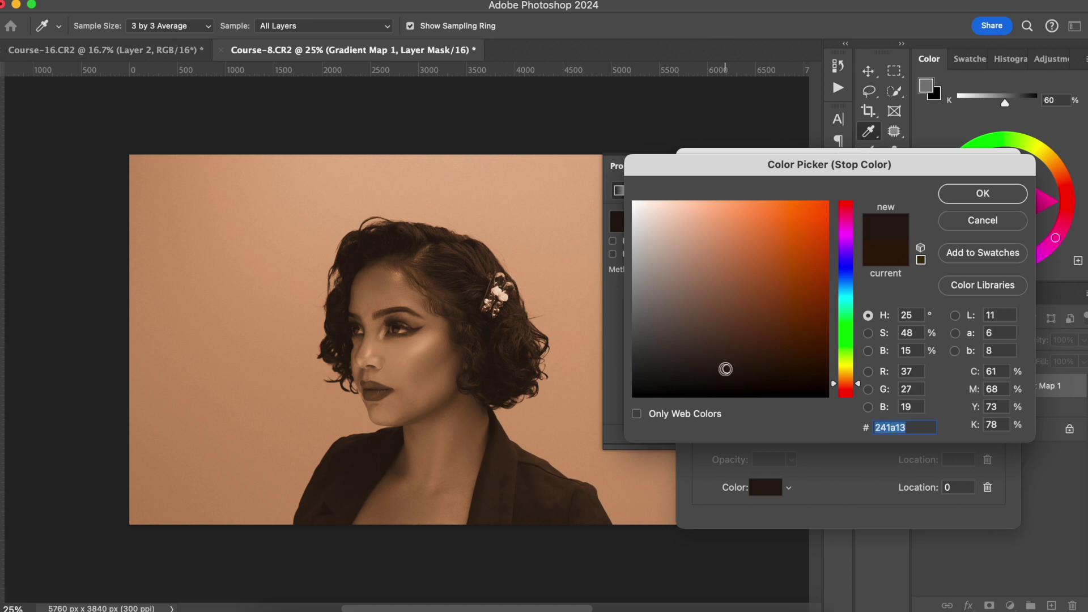
{"action": "left_click", "coordinate": [956, 197]}
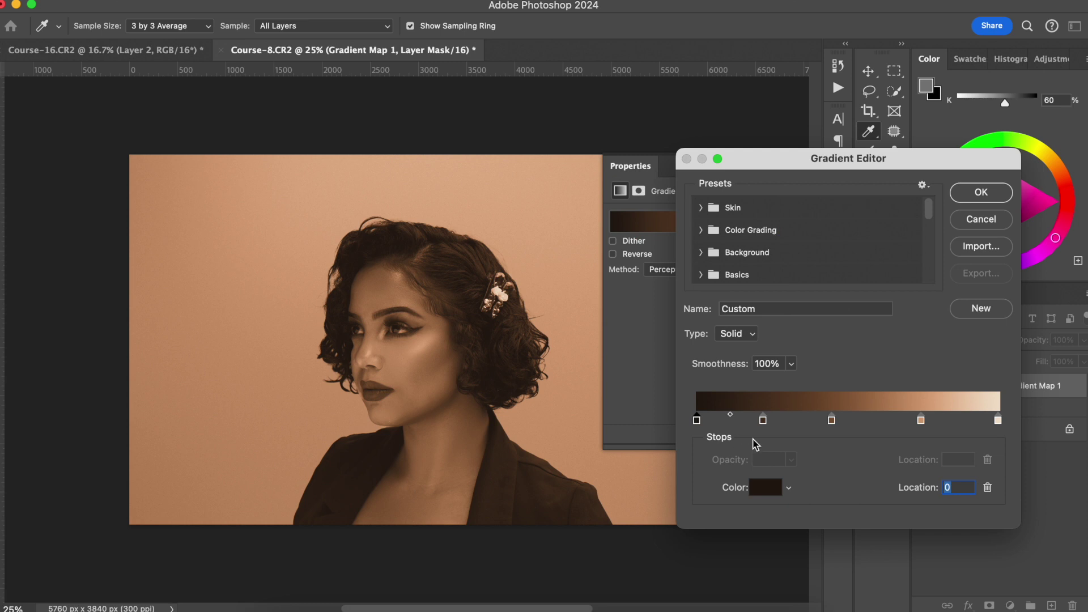
Step: Shift the medium-brown gradient stop slightly toward the shadows and move the light tan stop to location 67
{"action": "mouse_move", "coordinate": [762, 420]}
{"action": "left_mouse_down"}
{"action": "mouse_move", "coordinate": [752, 424]}
{"action": "mouse_move", "coordinate": [763, 425]}
{"action": "left_mouse_up"}
{"action": "left_click_drag", "start_coordinate": [832, 424], "coordinate": [826, 426]}
{"action": "left_click_drag", "start_coordinate": [923, 421], "coordinate": [904, 427]}
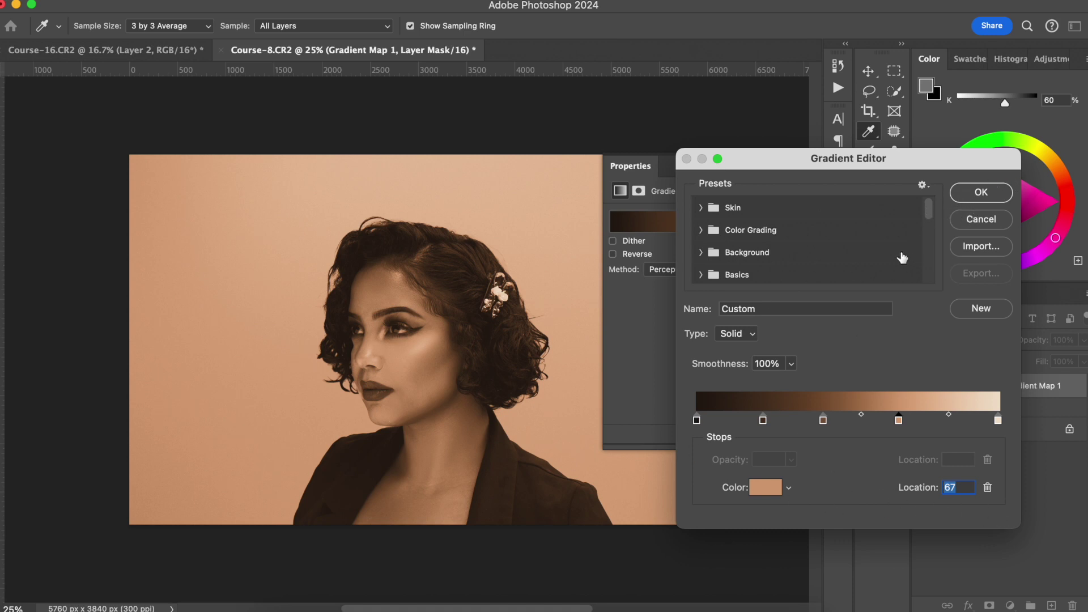
Step: Save the gradient as a new preset named Skin 6 in the Skin preset folder and apply it to the Gradient Map
{"action": "left_click", "coordinate": [823, 356]}
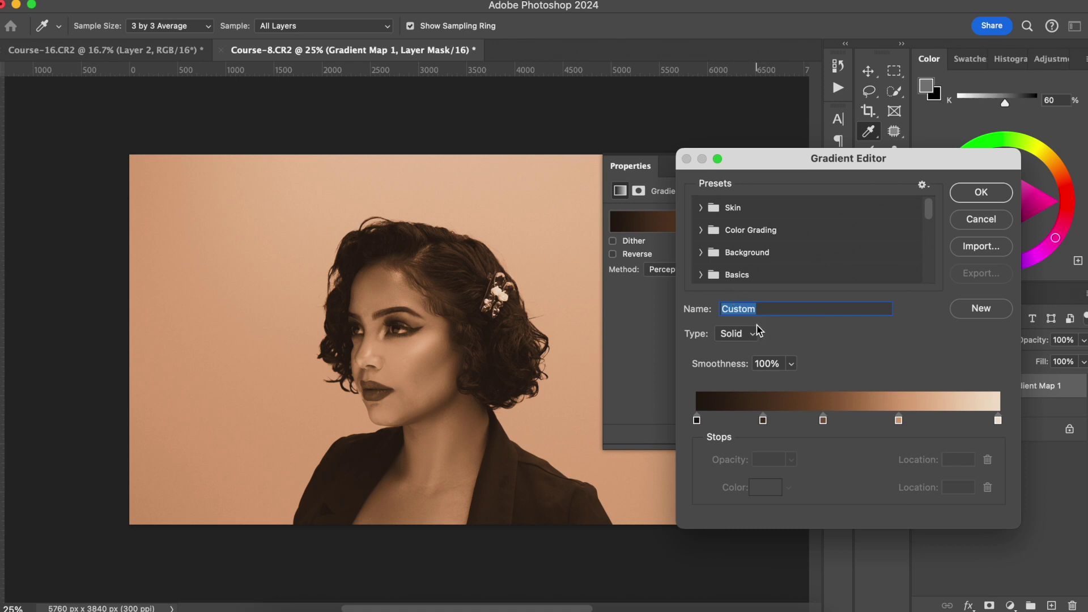
{"action": "type", "text": "Skin 6"}
{"action": "left_click", "coordinate": [980, 312]}
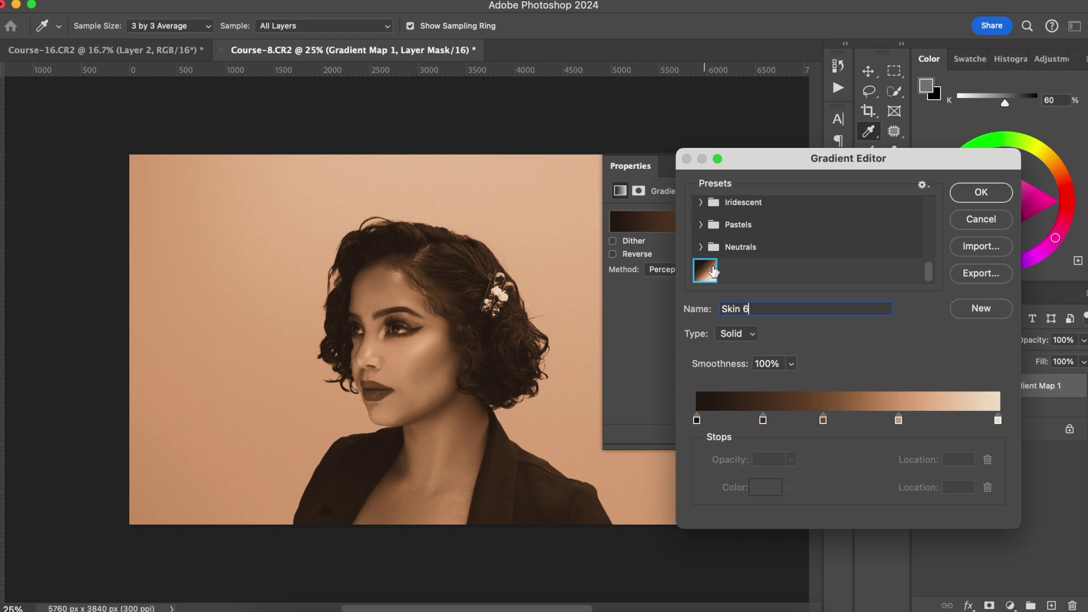
{"action": "left_click_drag", "start_coordinate": [705, 276], "coordinate": [729, 212]}
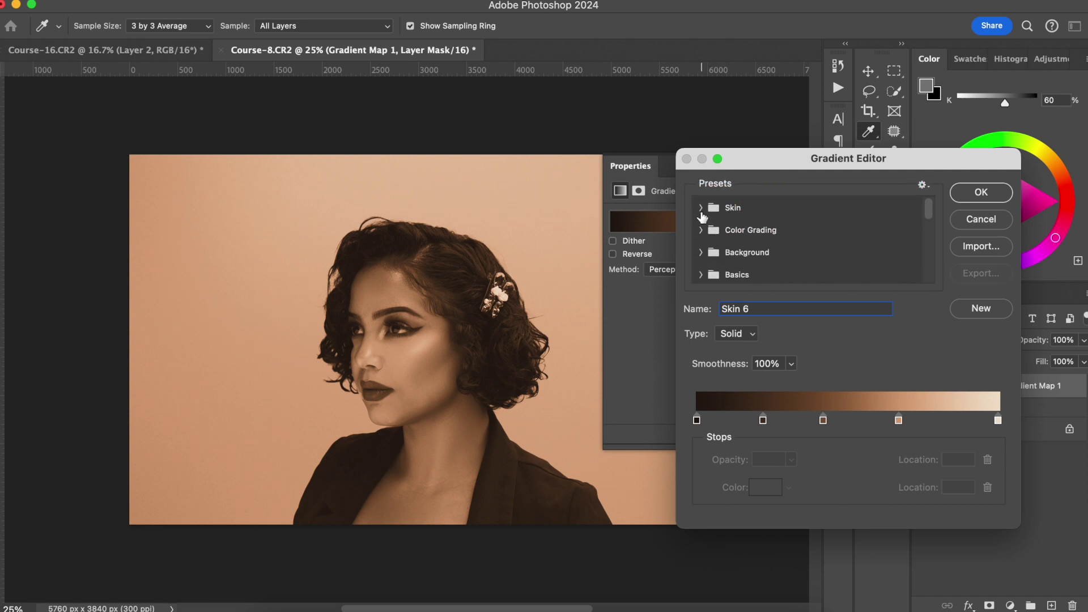
{"action": "left_click", "coordinate": [701, 209]}
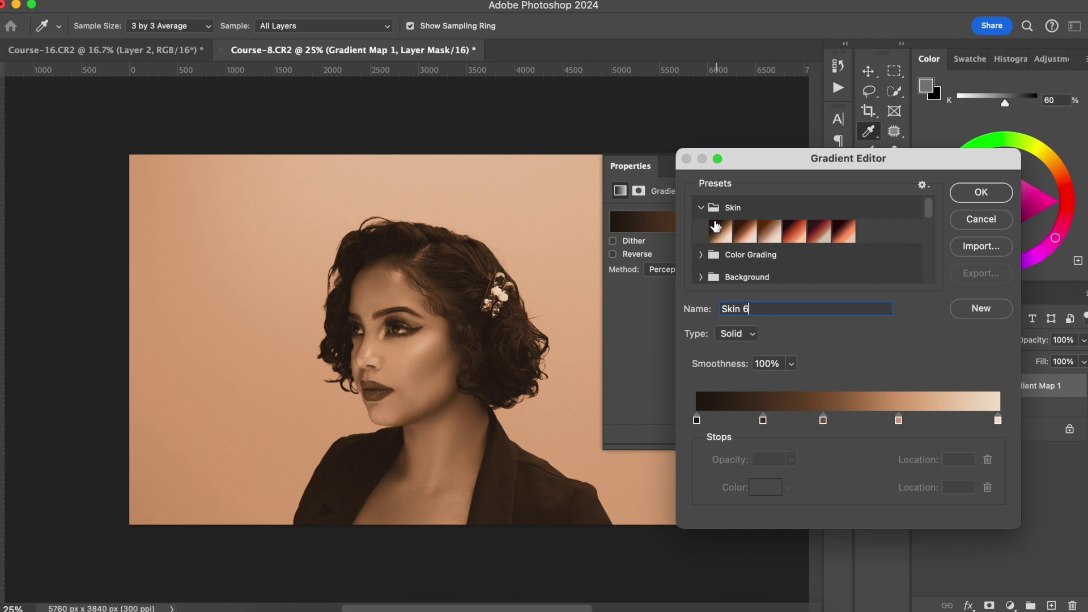
{"action": "left_click", "coordinate": [702, 208]}
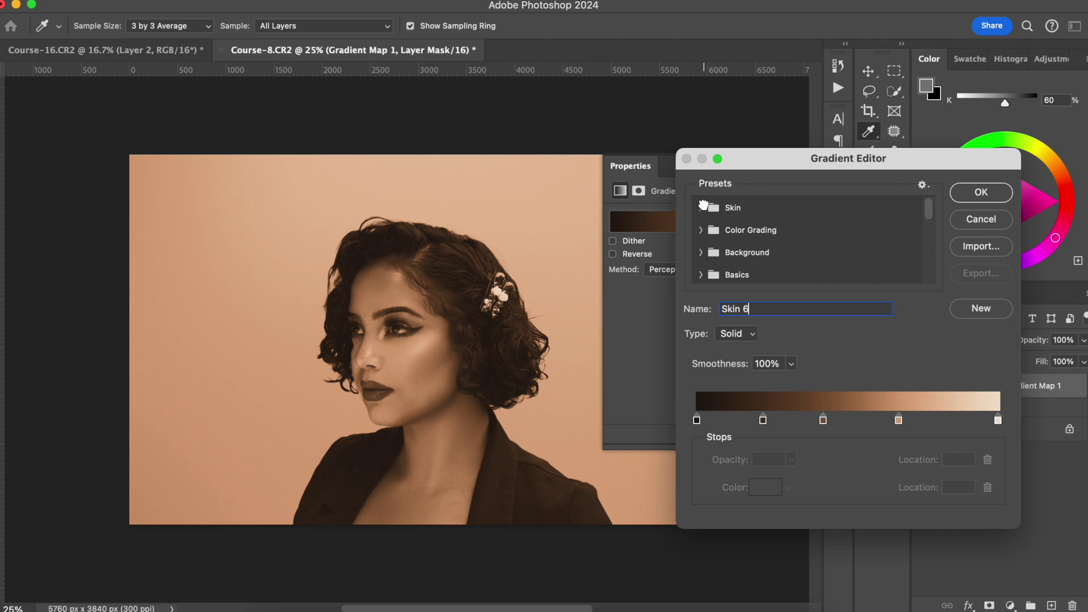
{"action": "left_click", "coordinate": [980, 193]}
{"action": "left_click", "coordinate": [840, 173]}
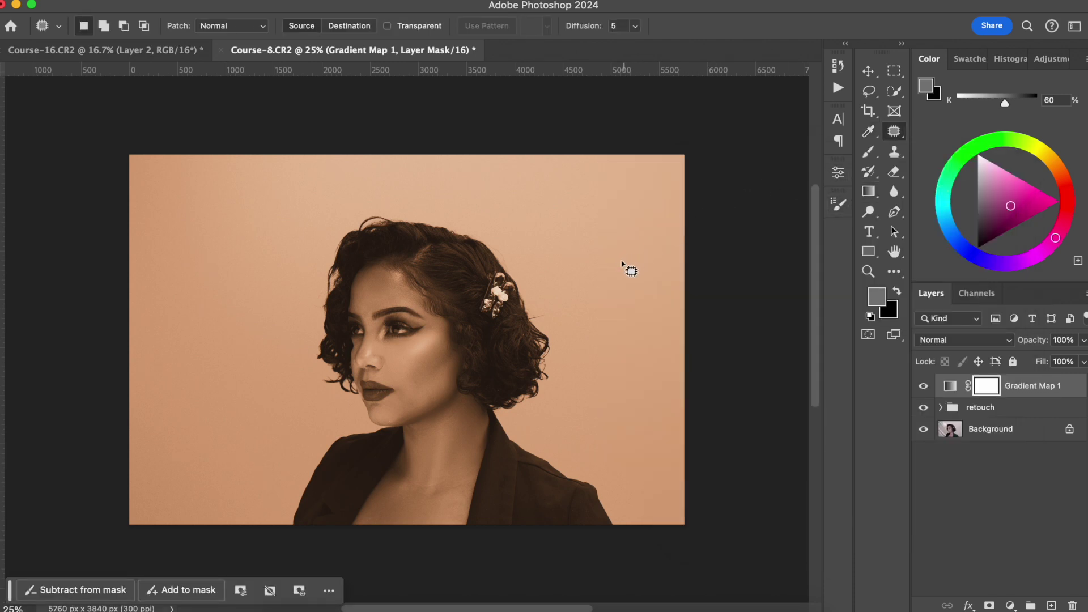
Step: Set the Gradient Map layer's blend mode to Soft Light and its opacity to 40%
{"action": "left_click", "coordinate": [945, 342]}
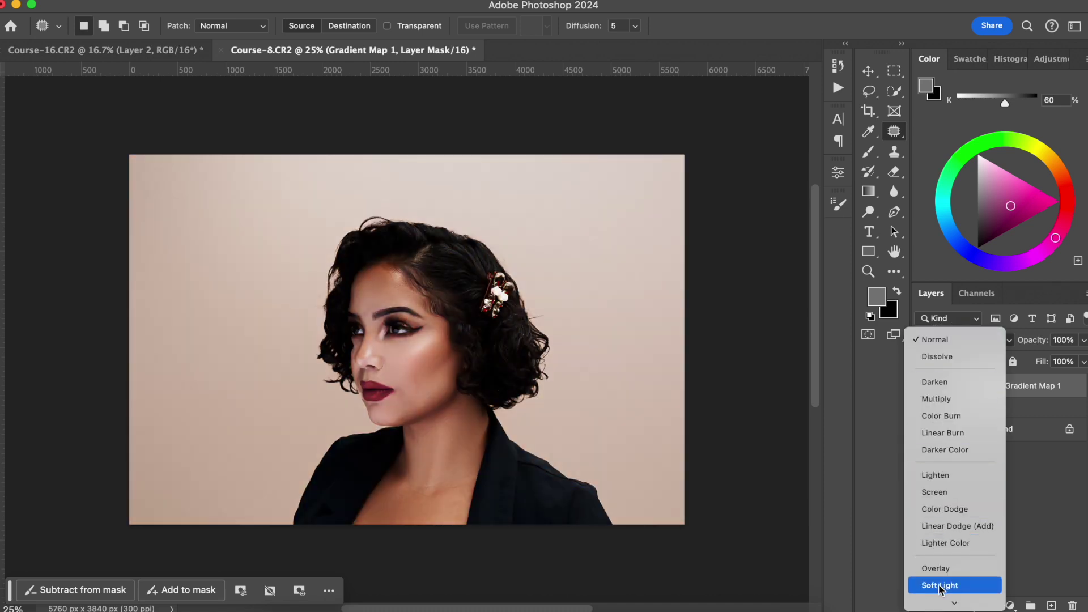
{"action": "left_click", "coordinate": [939, 586]}
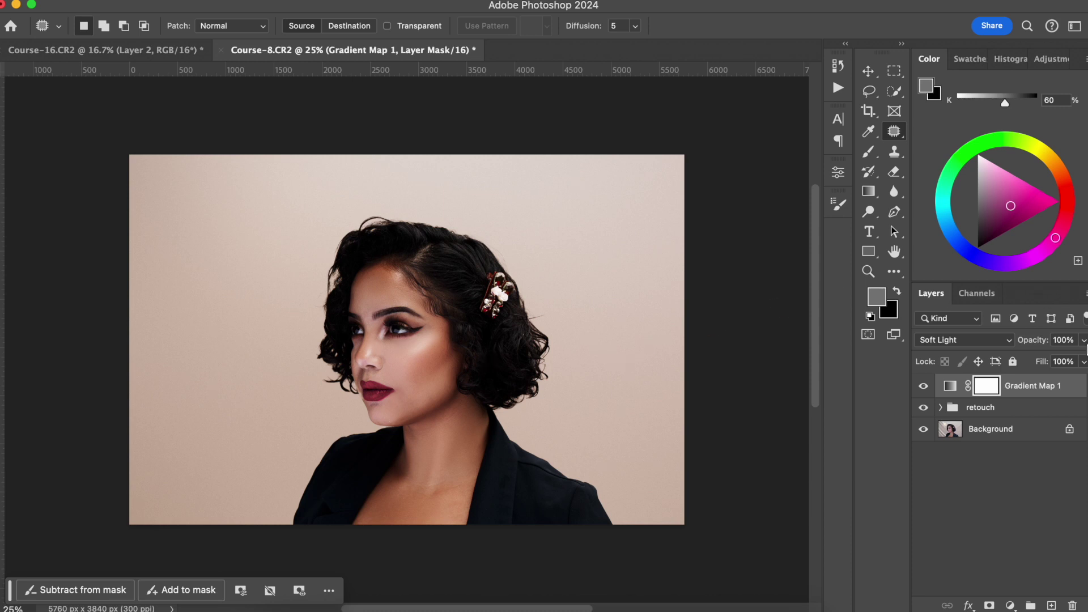
{"action": "left_click_drag", "start_coordinate": [1037, 340], "coordinate": [765, 345]}
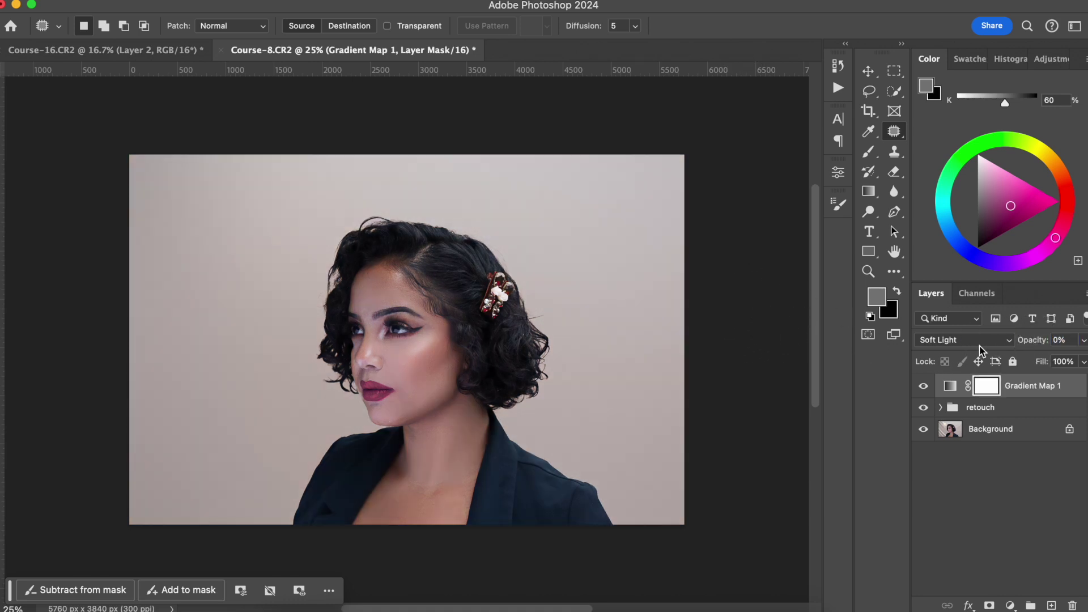
{"action": "left_click_drag", "start_coordinate": [1031, 344], "coordinate": [1032, 345]}
{"action": "left_click_drag", "start_coordinate": [1027, 347], "coordinate": [1040, 339]}
{"action": "type", "text": "40"}
{"action": "key", "text": "Return"}
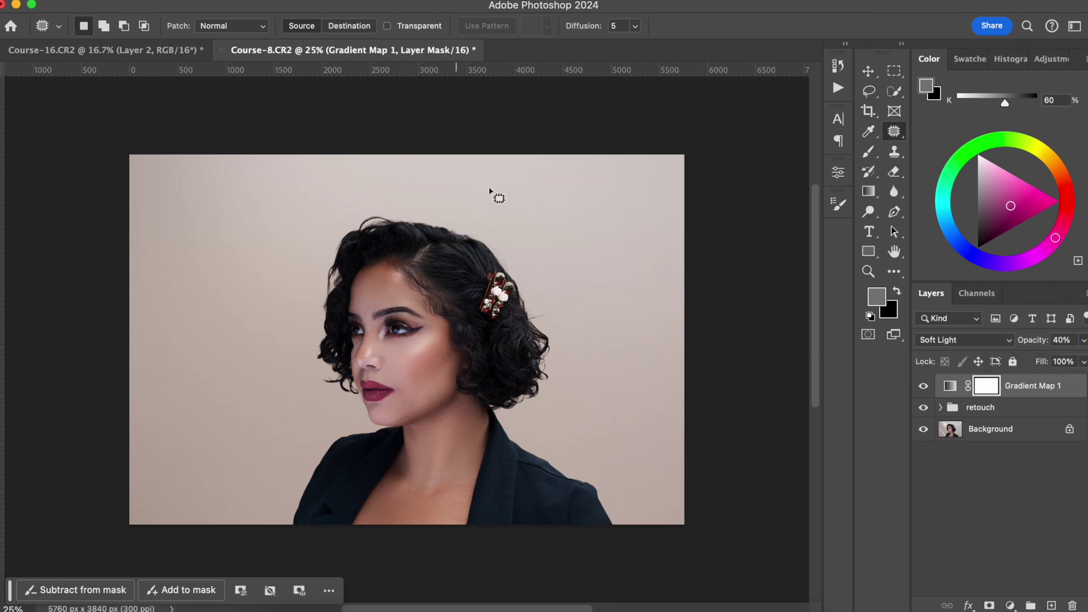
Step: Compare the portrait with and without the color grade, and against the original Background layer alone
{"action": "left_click", "coordinate": [924, 388]}
{"action": "left_click", "coordinate": [924, 388]}
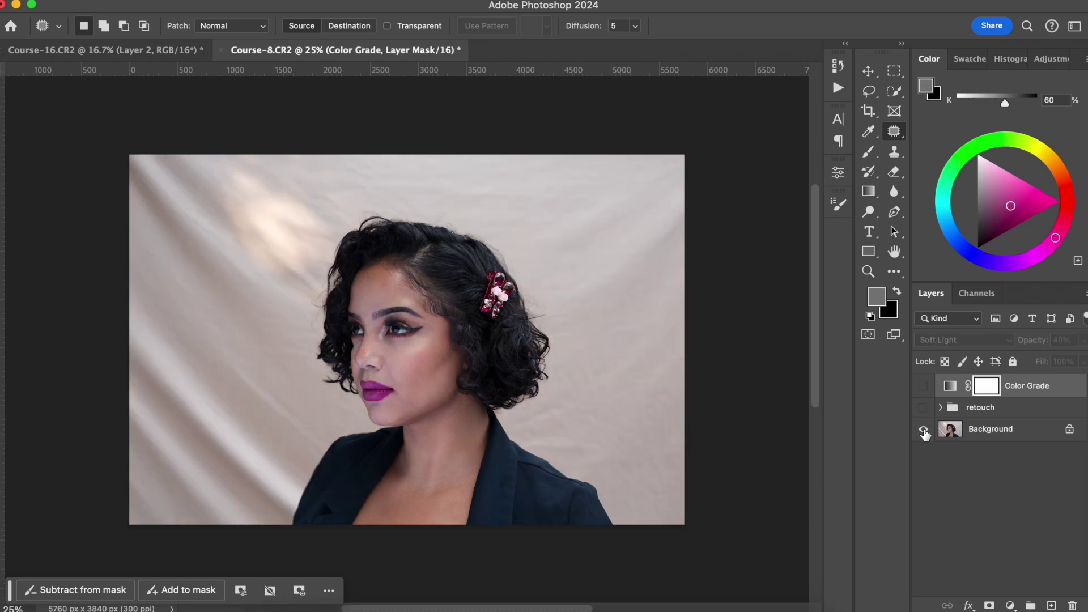
{"action": "left_click", "coordinate": [924, 429], "text": "alt"}
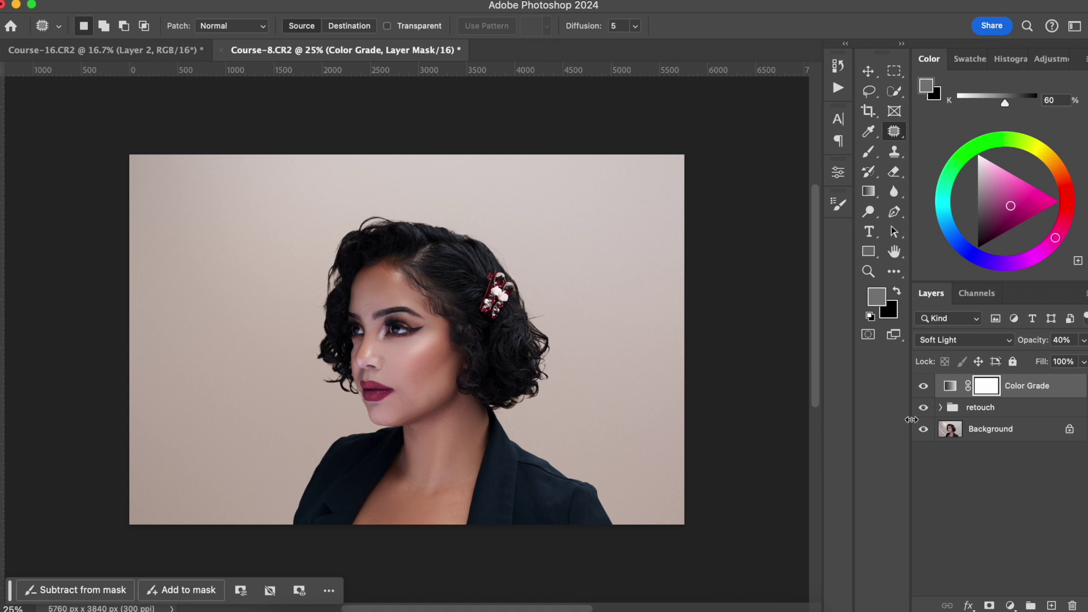